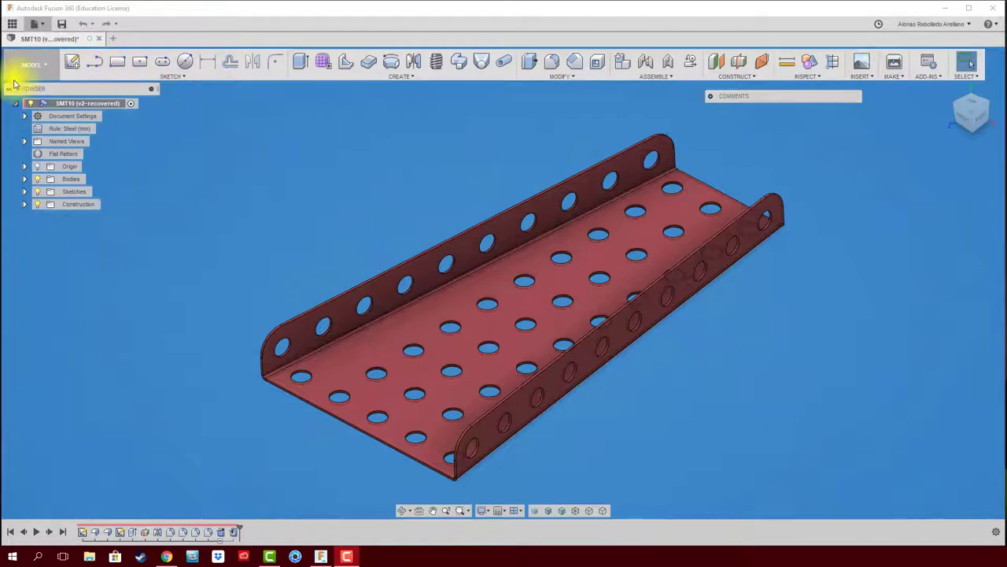
- In the Sheet Metal workspace, unfold the channel on its base face, then refold it
click(43, 68)
click(41, 128)
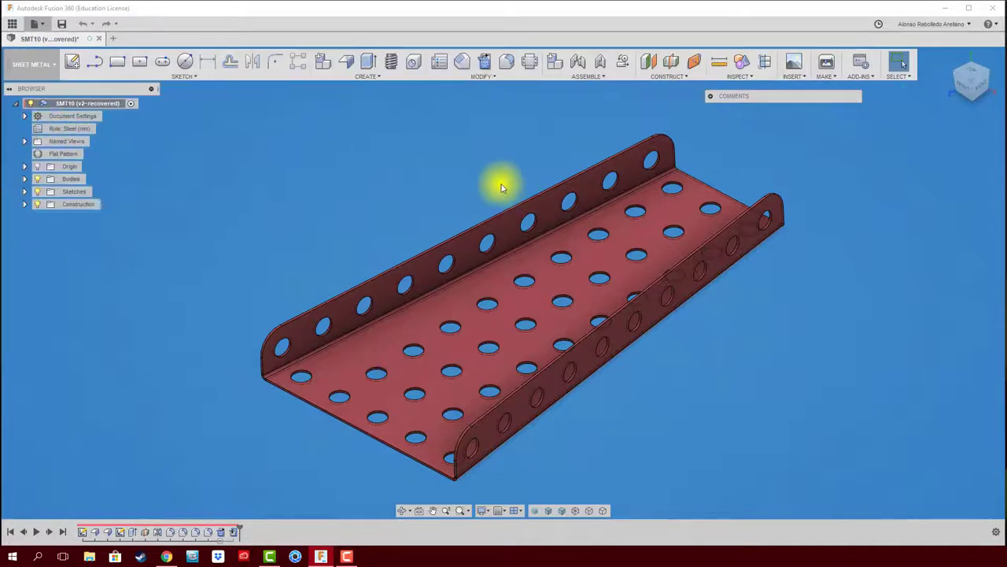
click(483, 62)
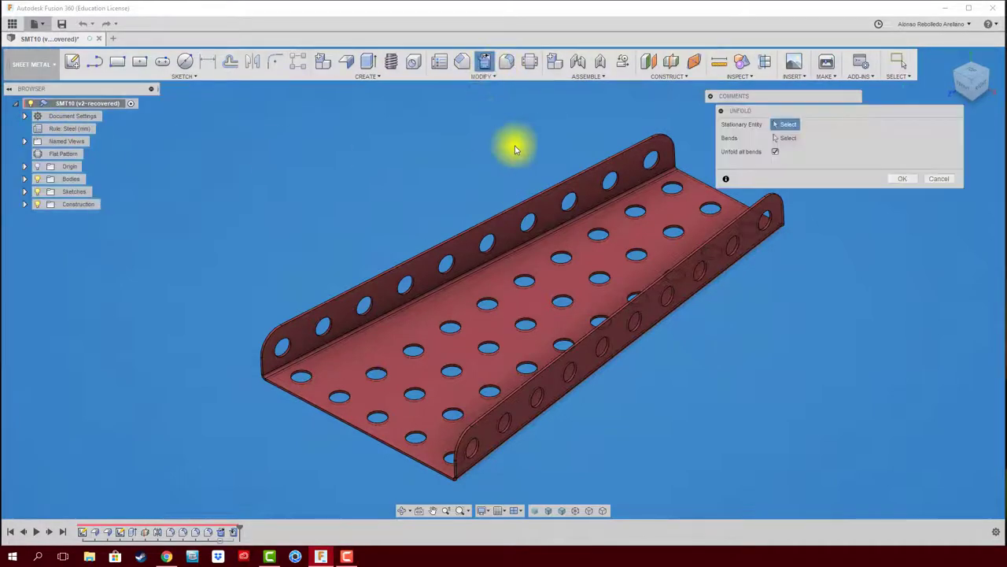
click(549, 298)
click(905, 183)
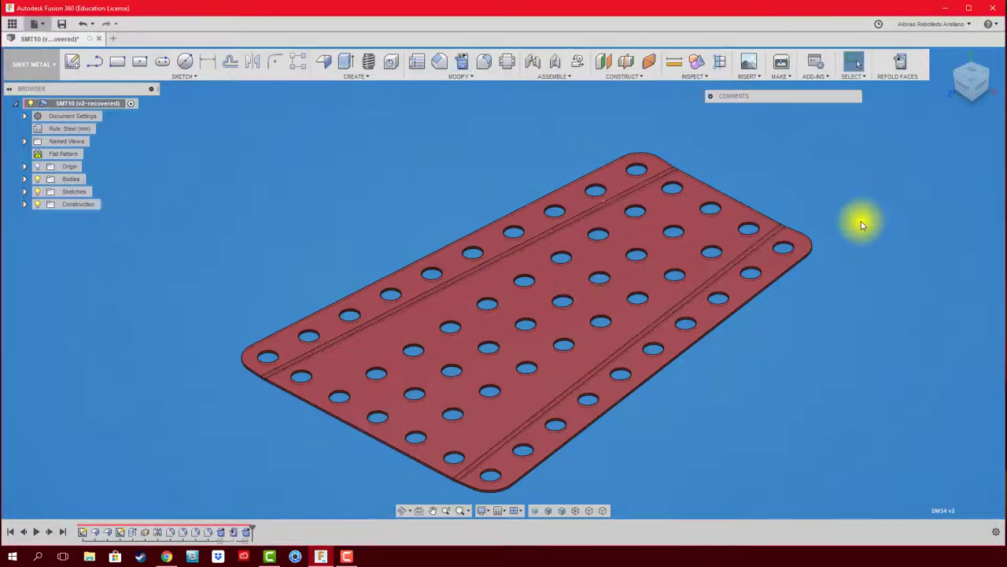
click(900, 63)
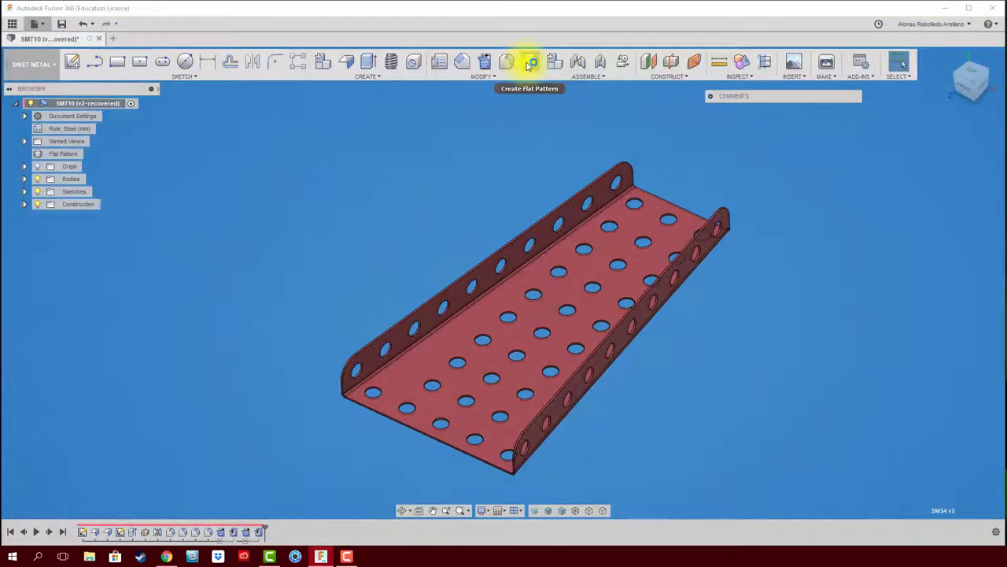
- Create a flat pattern with the top face stationary and activate it
click(529, 64)
click(686, 233)
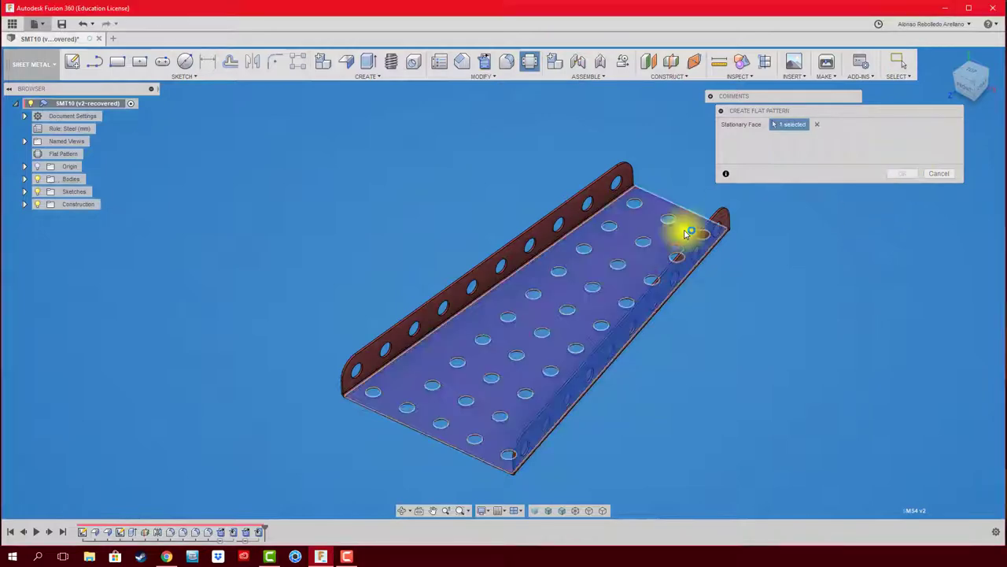
click(896, 174)
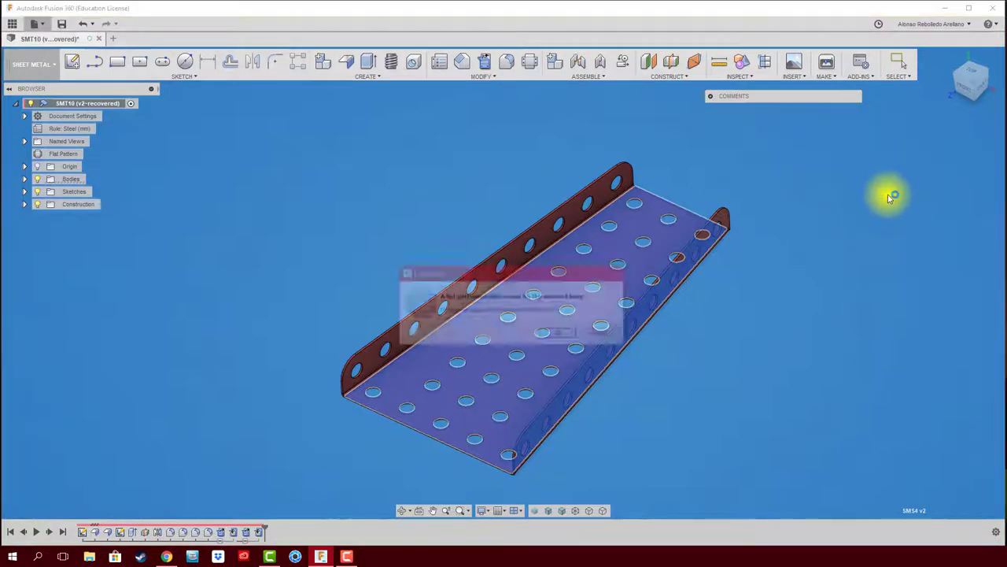
click(559, 336)
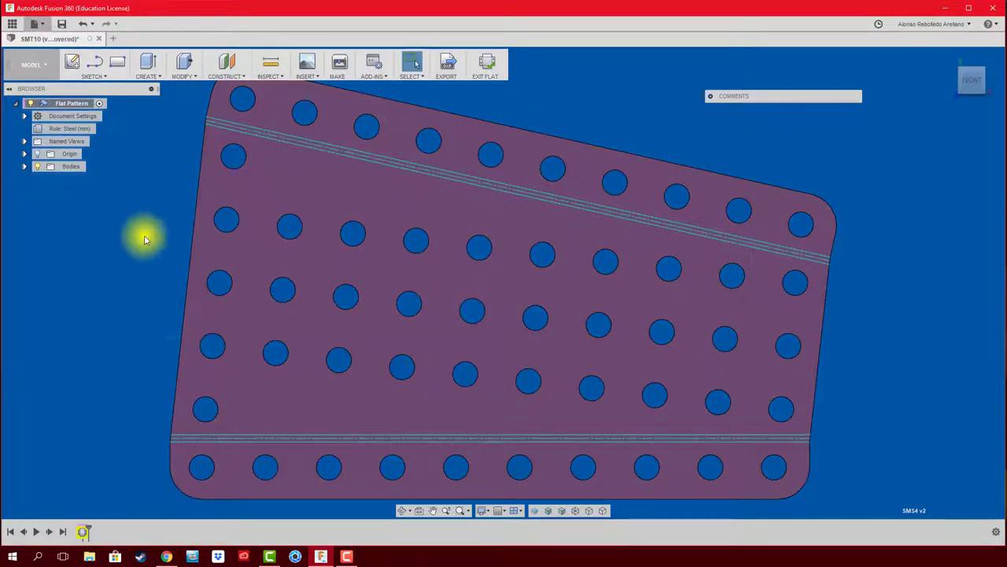
- Save the design as a new version and exit the flat pattern
click(62, 25)
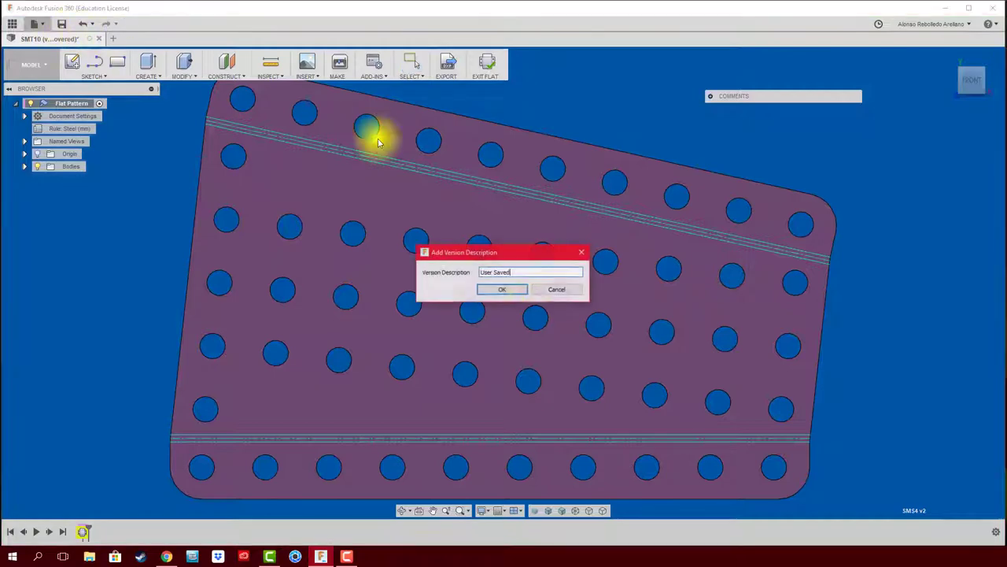
click(510, 289)
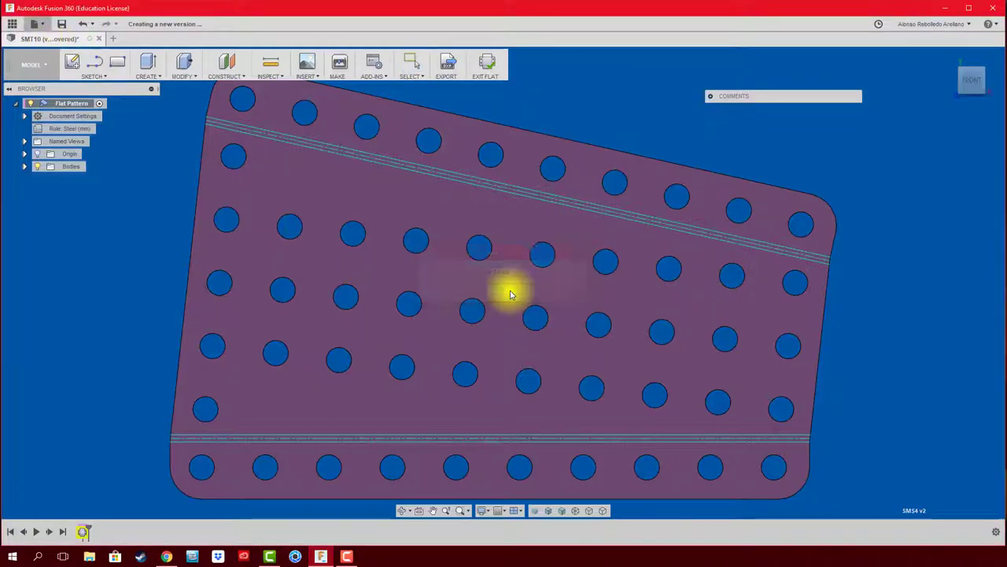
click(488, 66)
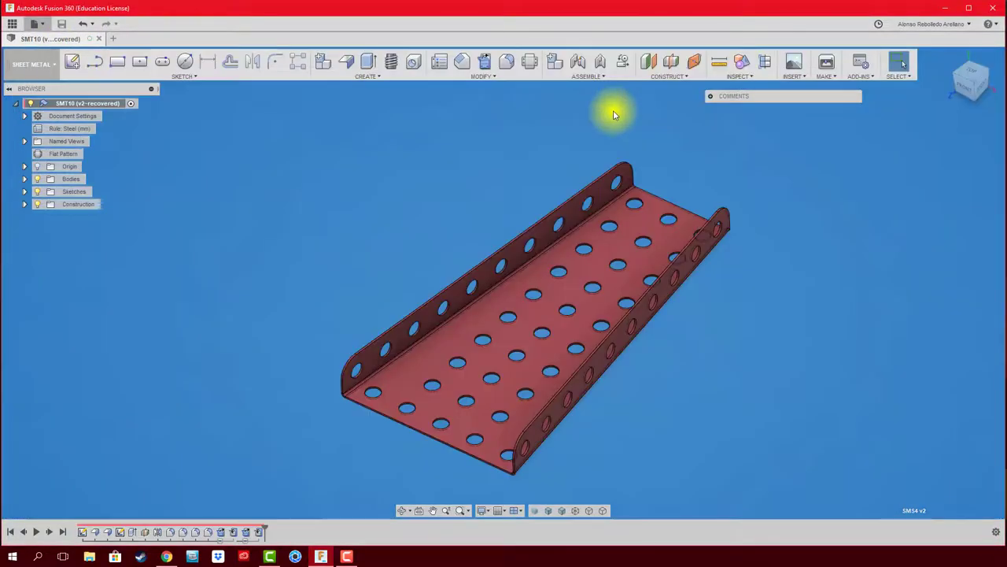
- Create a new A3 ISO drawing from the design using the Flat Pattern representation
click(43, 26)
mouse_move(55, 62)
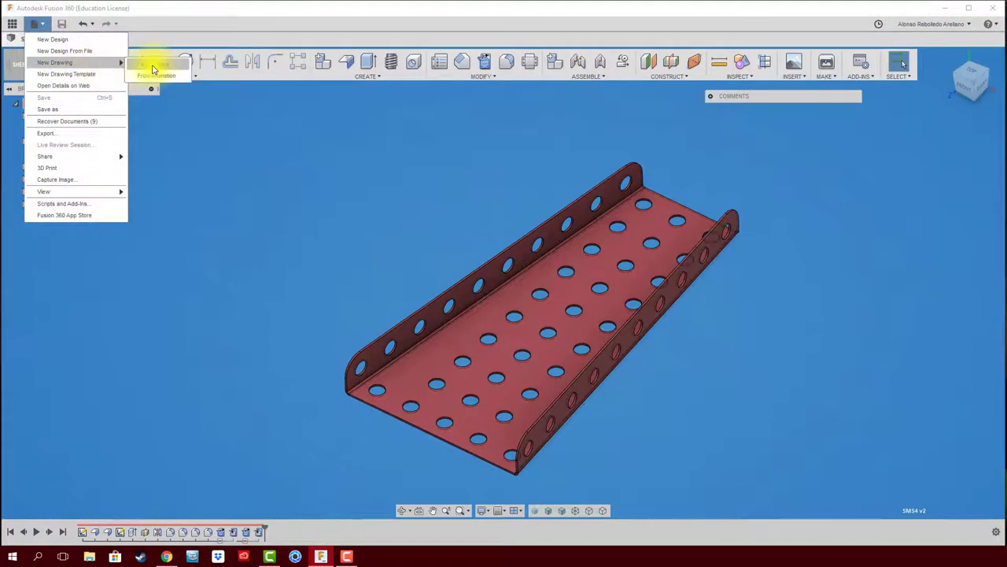
click(154, 68)
click(821, 140)
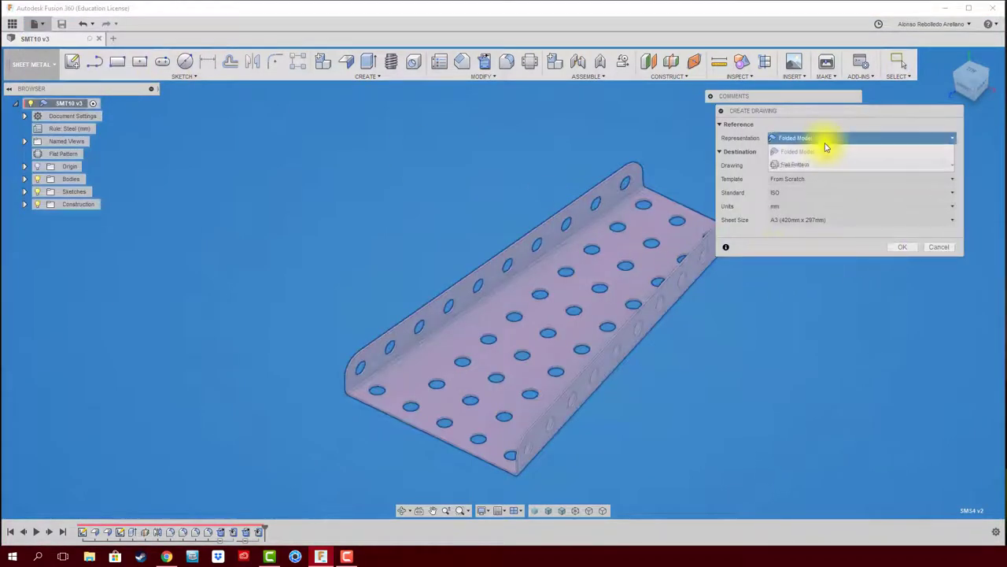
click(817, 171)
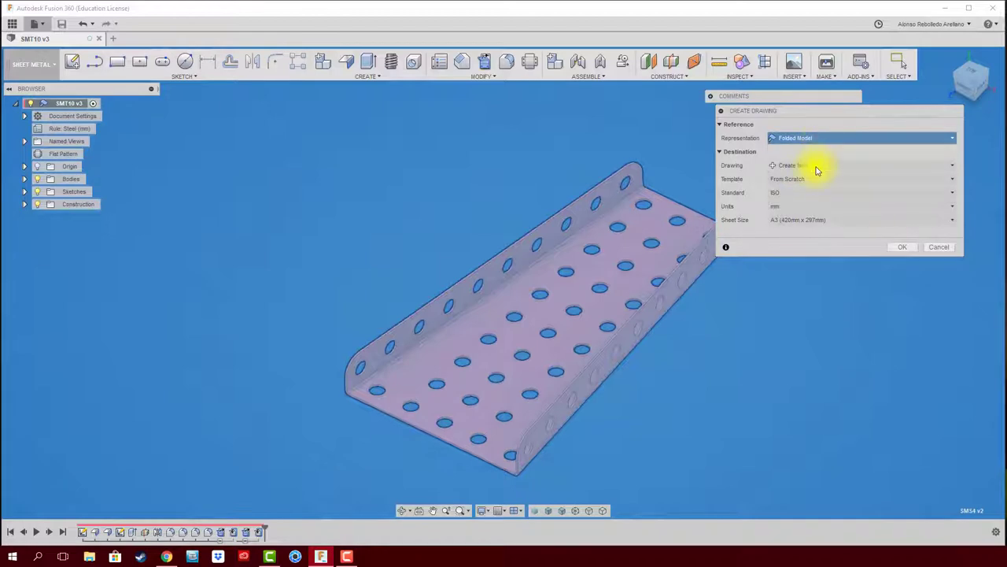
click(903, 248)
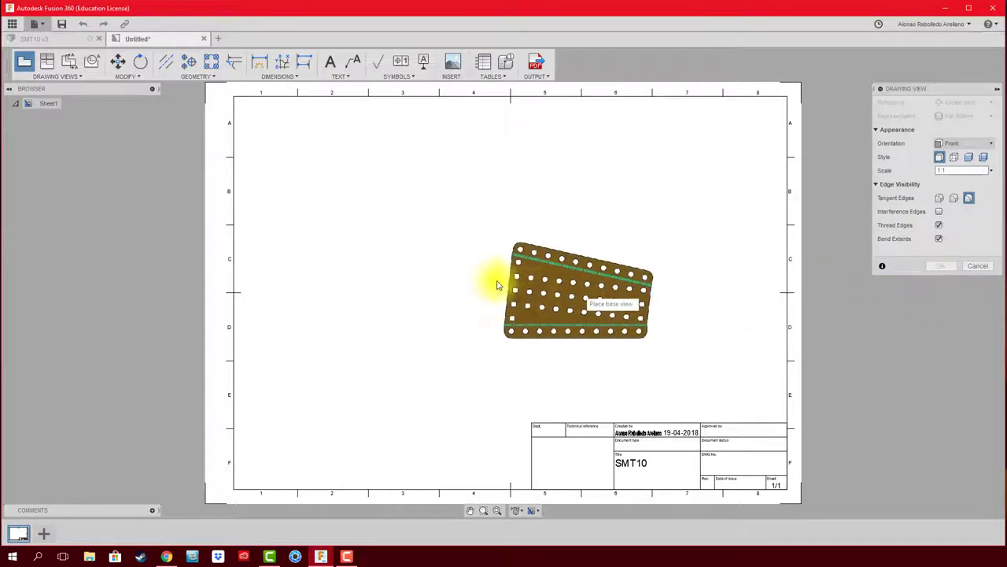
- Place the flat-pattern base view on the A3 sheet at 2:1 scale
click(990, 172)
click(974, 192)
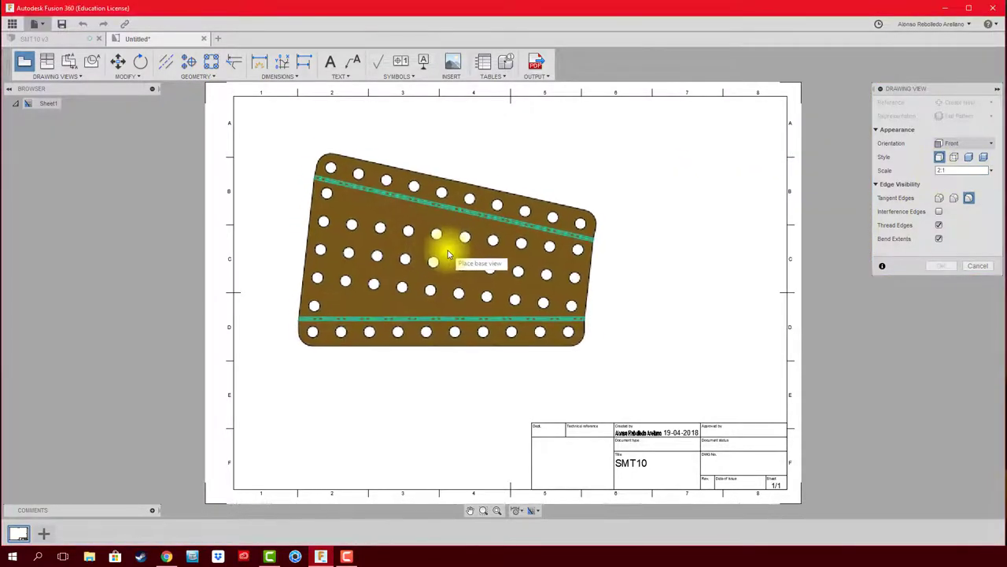
click(448, 245)
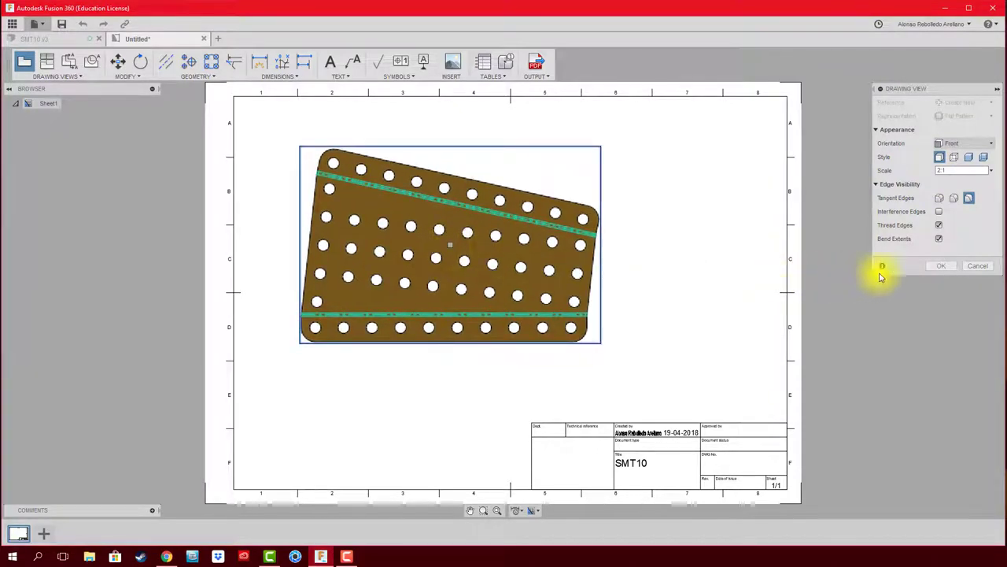
click(941, 266)
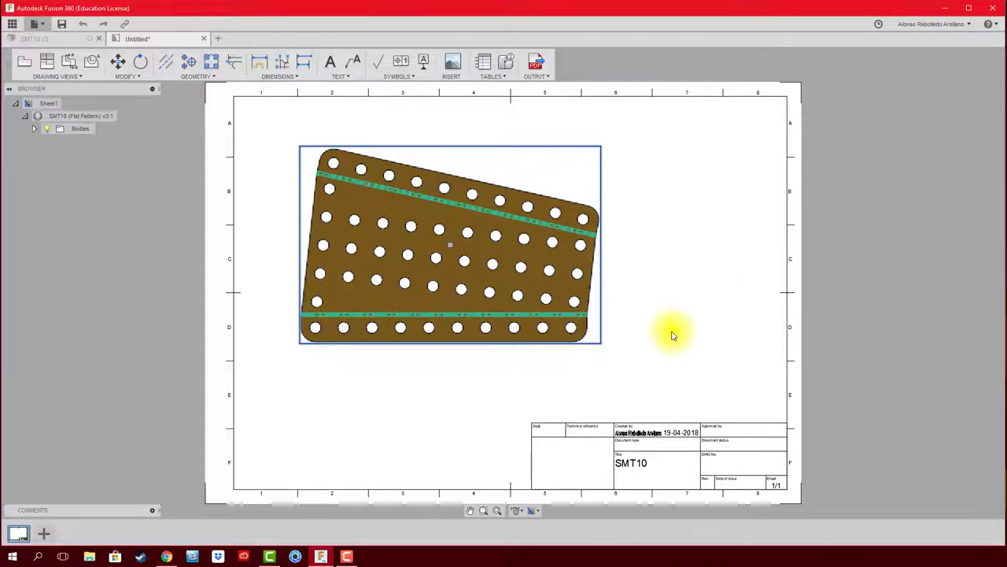
scroll(693, 331, up, 1)
scroll(689, 327, up, 1)
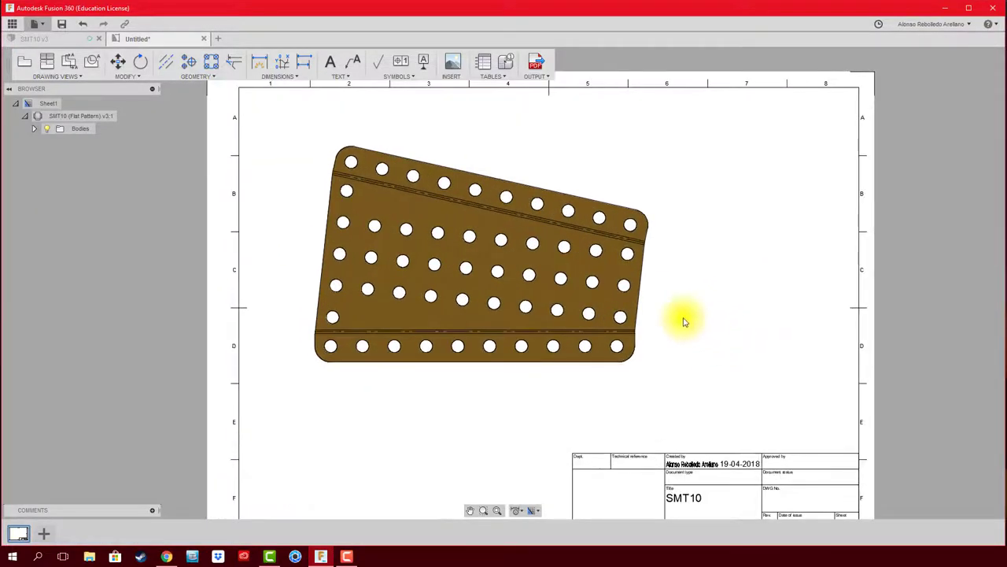
scroll(683, 320, up, 1)
middle_drag(683, 320, 697, 331)
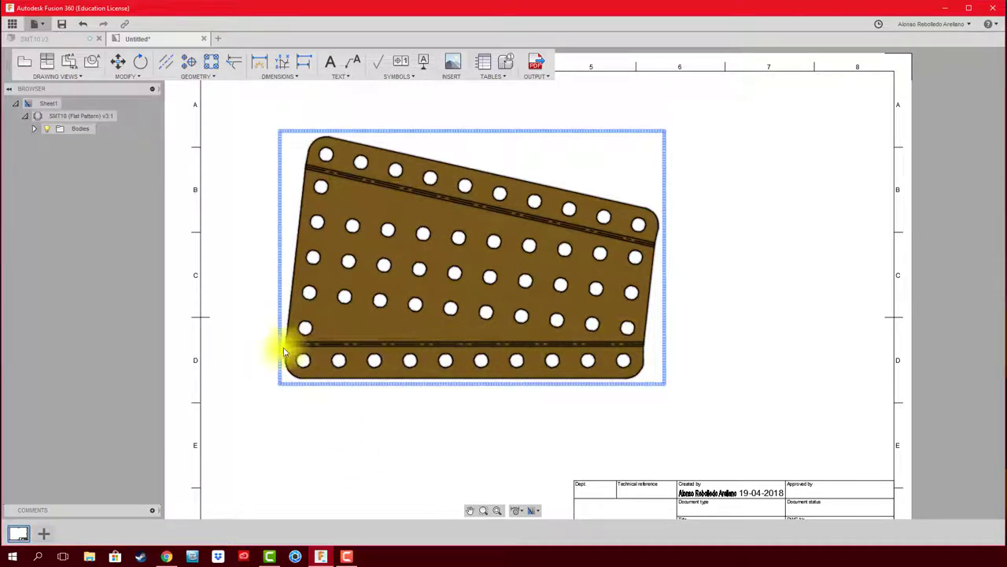
middle_drag(407, 360, 394, 155)
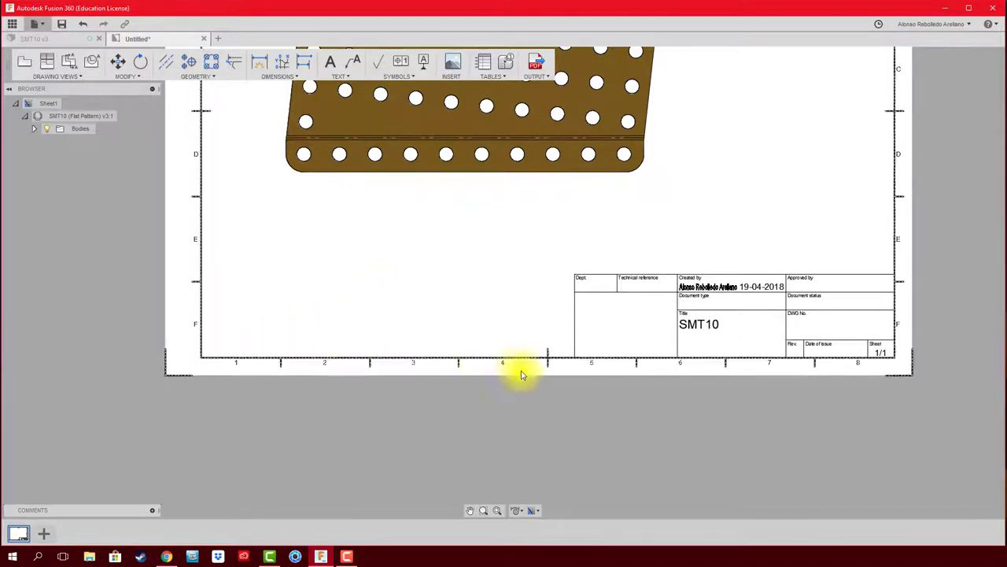
middle_drag(467, 263, 457, 438)
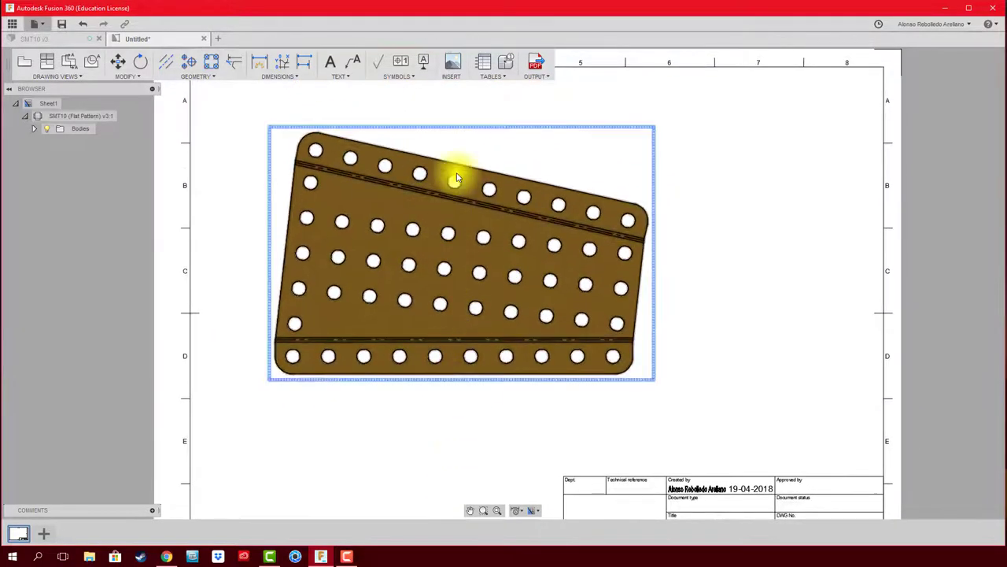
scroll(457, 179, up, 2)
scroll(472, 281, down, 2)
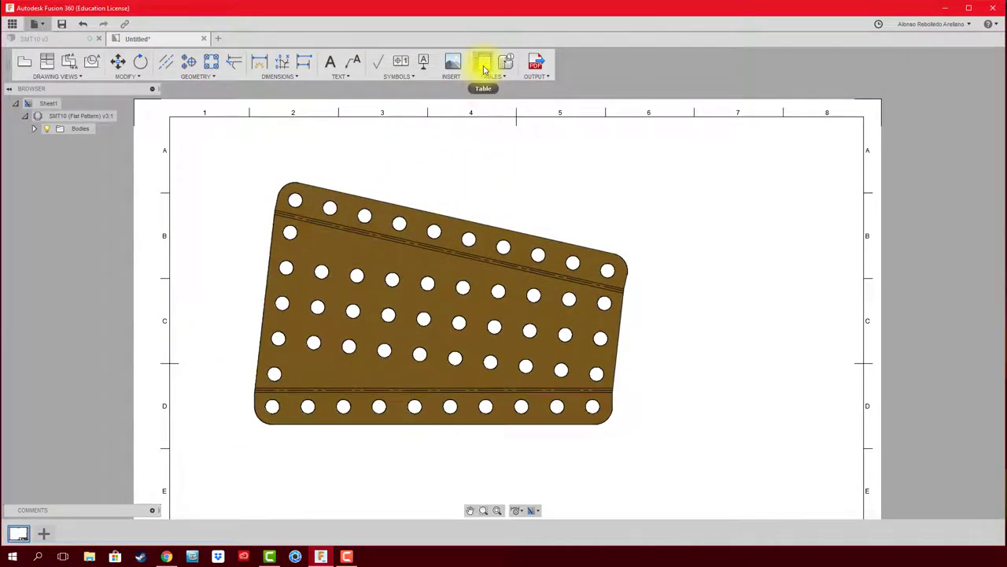
- Insert a bend table for the flat-pattern view at the sheet's top right
click(484, 63)
middle_drag(836, 201, 748, 225)
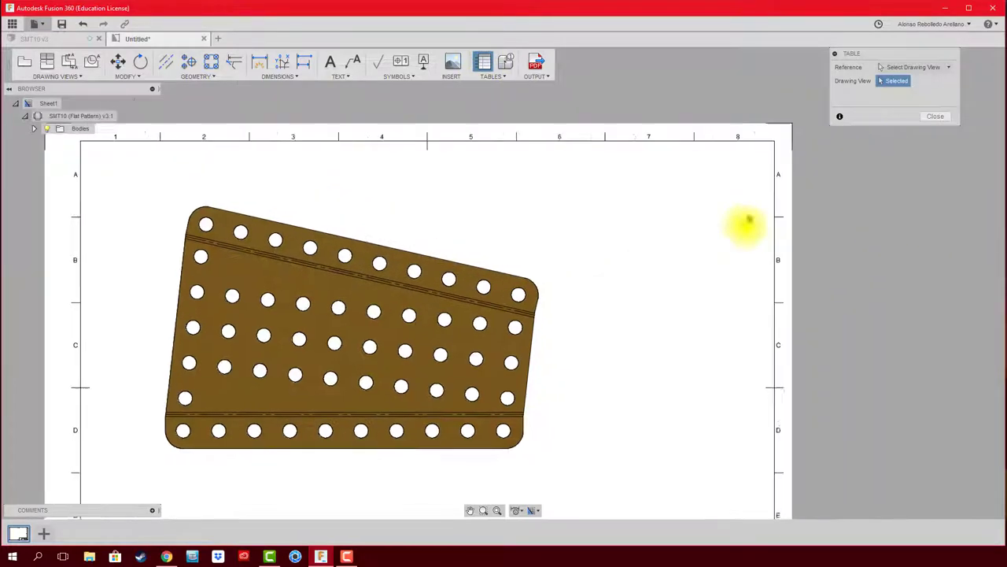
click(760, 160)
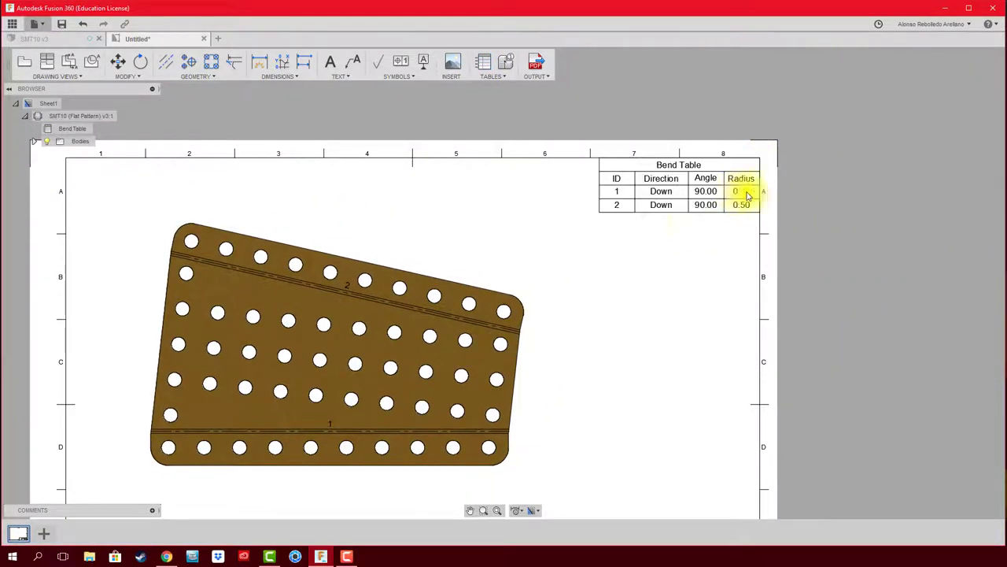
scroll(760, 254, down, 2)
scroll(726, 317, up, 1)
scroll(610, 264, up, 2)
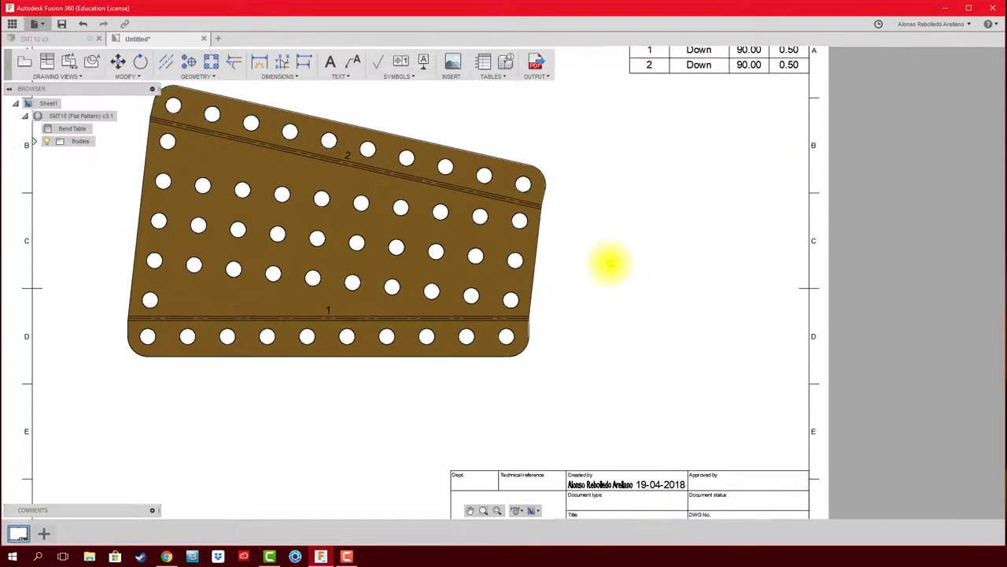
scroll(610, 264, down, 2)
click(456, 355)
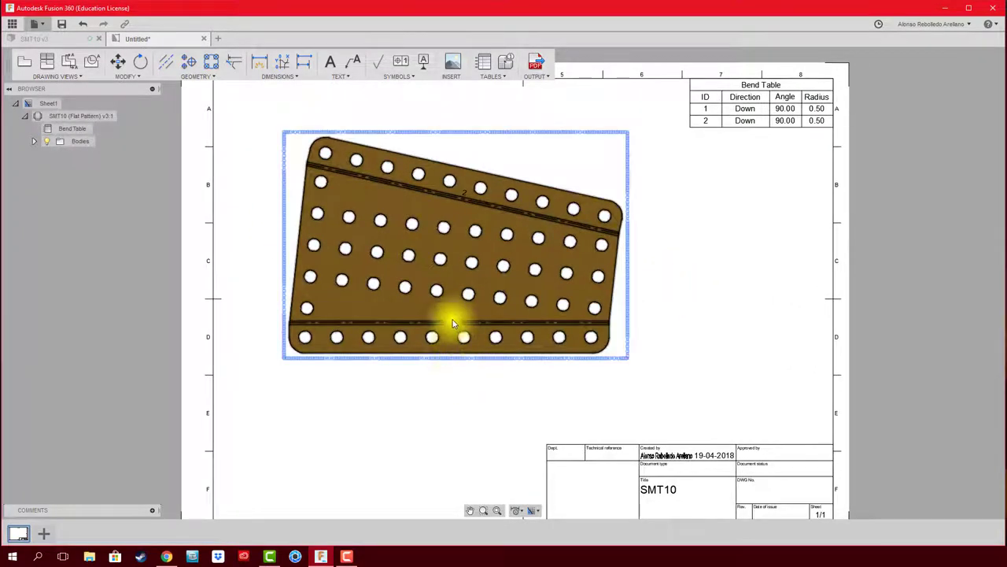
click(254, 177)
scroll(252, 180, up, 1)
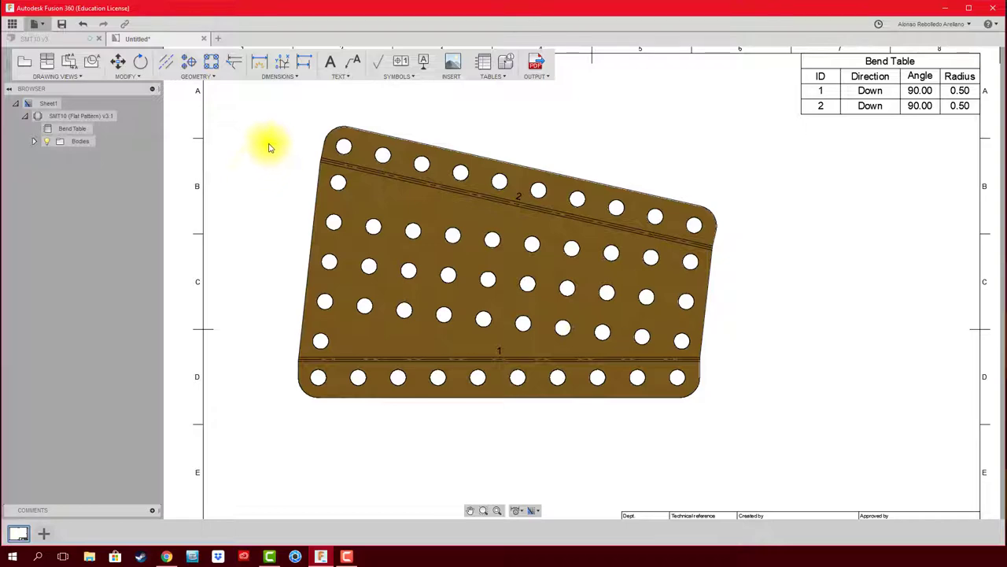
click(307, 165)
click(285, 164)
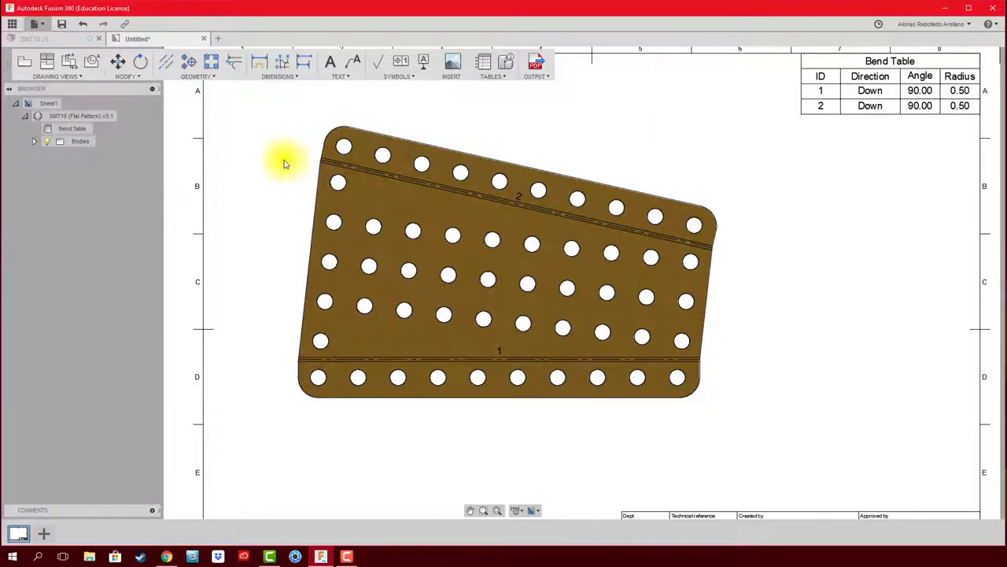
- Add the 50.3 dimension from the plate's upper-left to lower corner
click(260, 62)
scroll(309, 181, up, 3)
scroll(330, 165, up, 3)
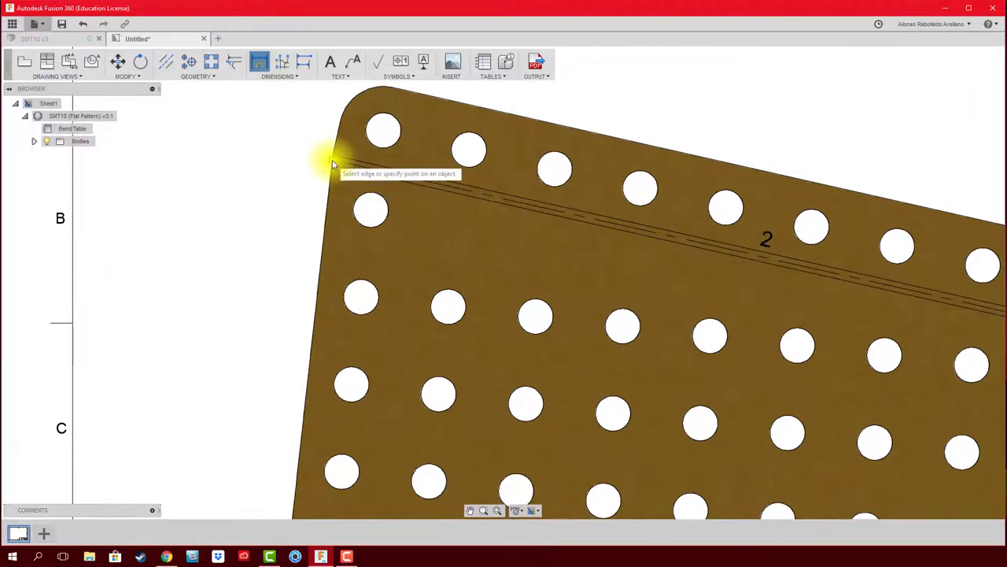
click(332, 164)
scroll(236, 355, down, 3)
scroll(259, 463, up, 3)
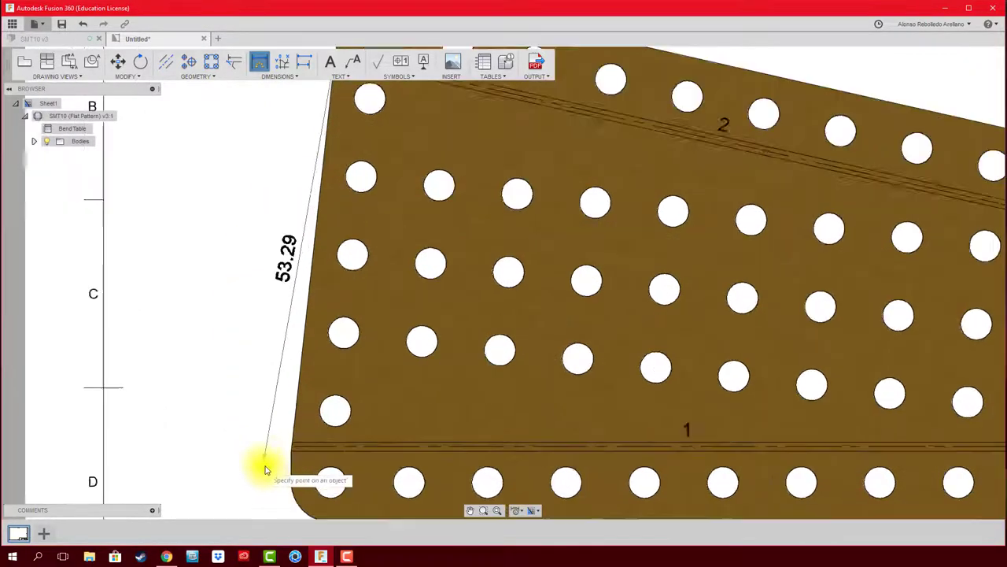
scroll(285, 460, up, 2)
click(292, 438)
scroll(262, 404, down, 3)
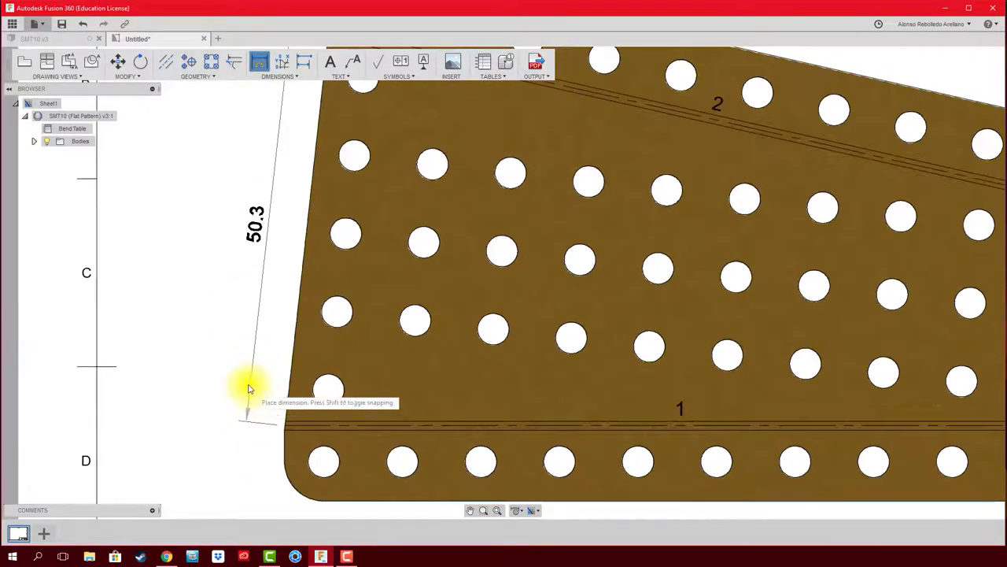
scroll(247, 386, down, 2)
click(254, 335)
scroll(256, 341, down, 2)
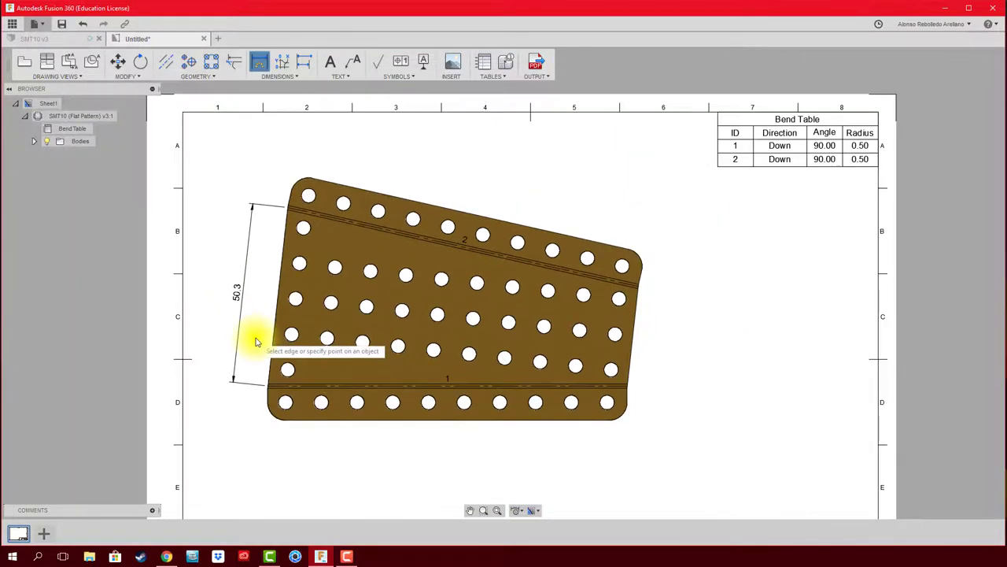
scroll(266, 443, up, 2)
scroll(270, 445, up, 1)
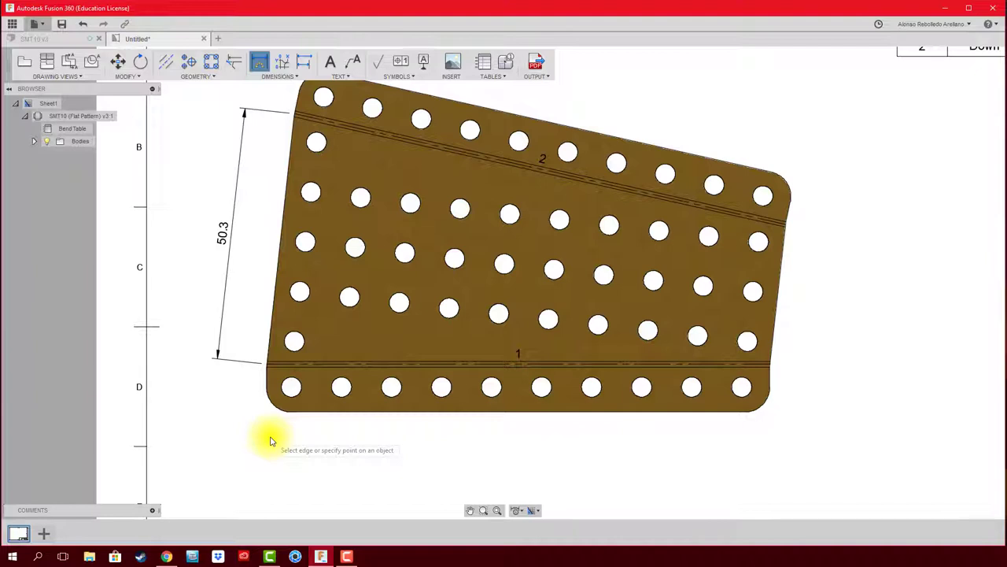
- Dimension the plate's 100.62 width below it and 68.22 height on its left
click(771, 391)
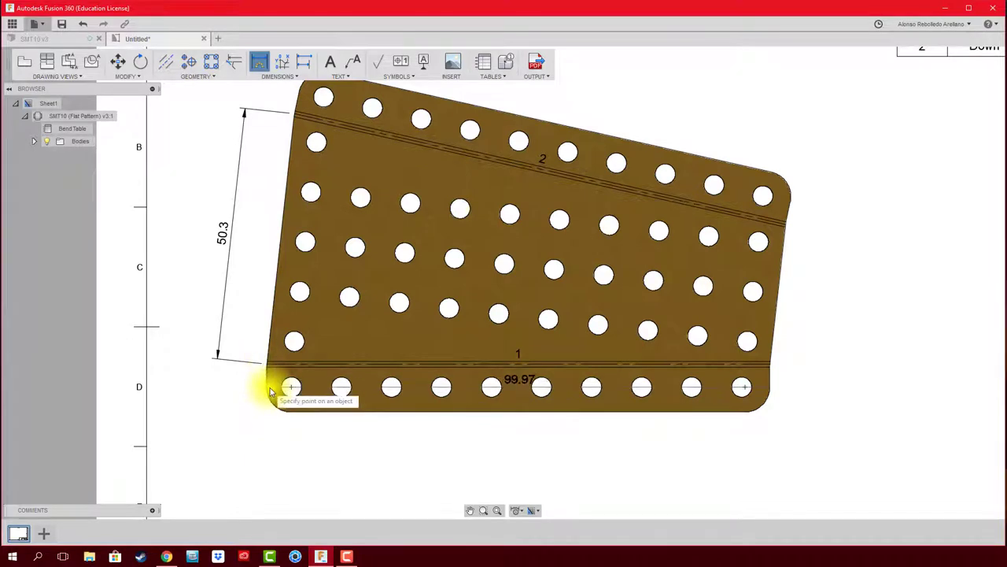
click(267, 391)
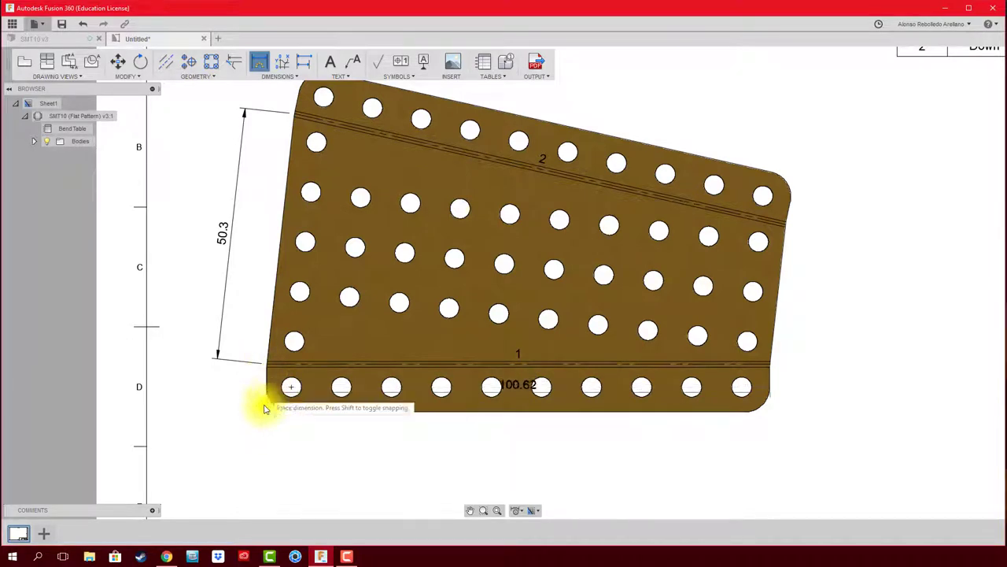
click(344, 478)
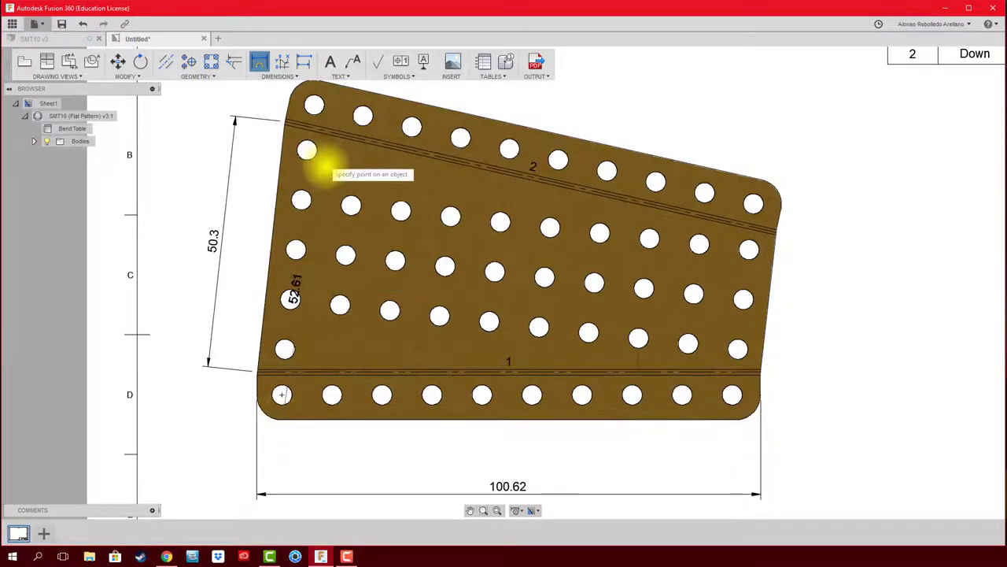
click(327, 149)
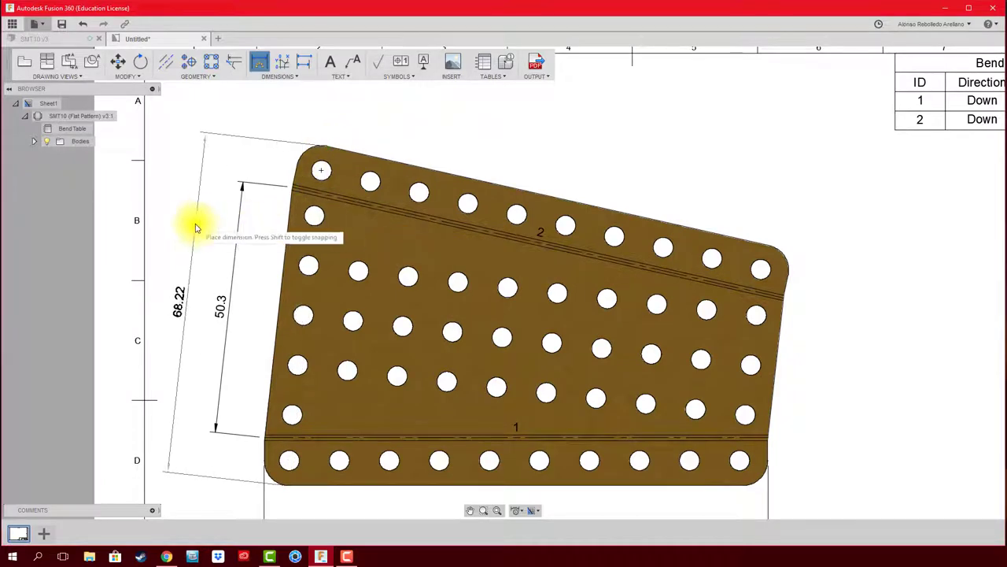
click(201, 225)
scroll(201, 225, down, 3)
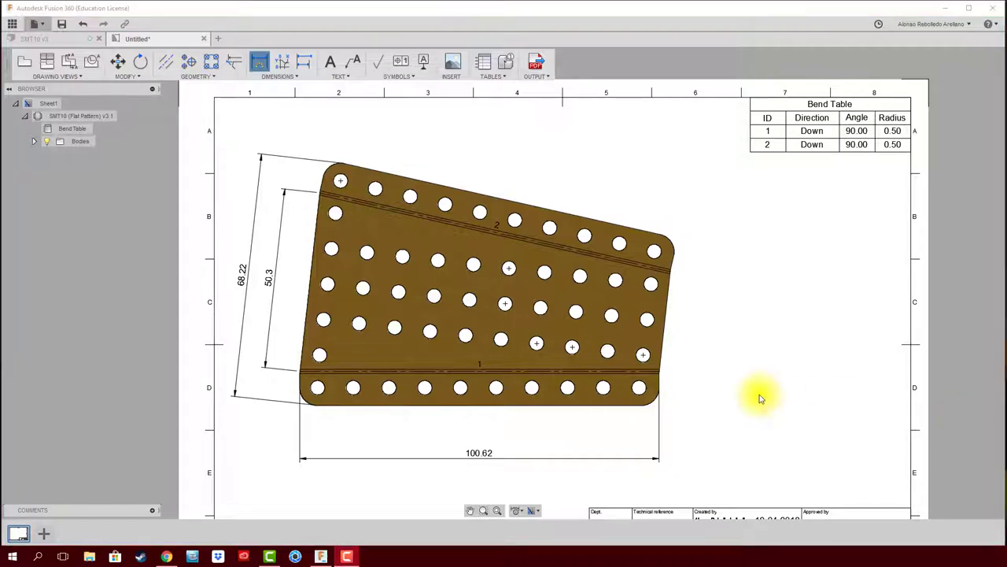
middle_drag(752, 386, 772, 365)
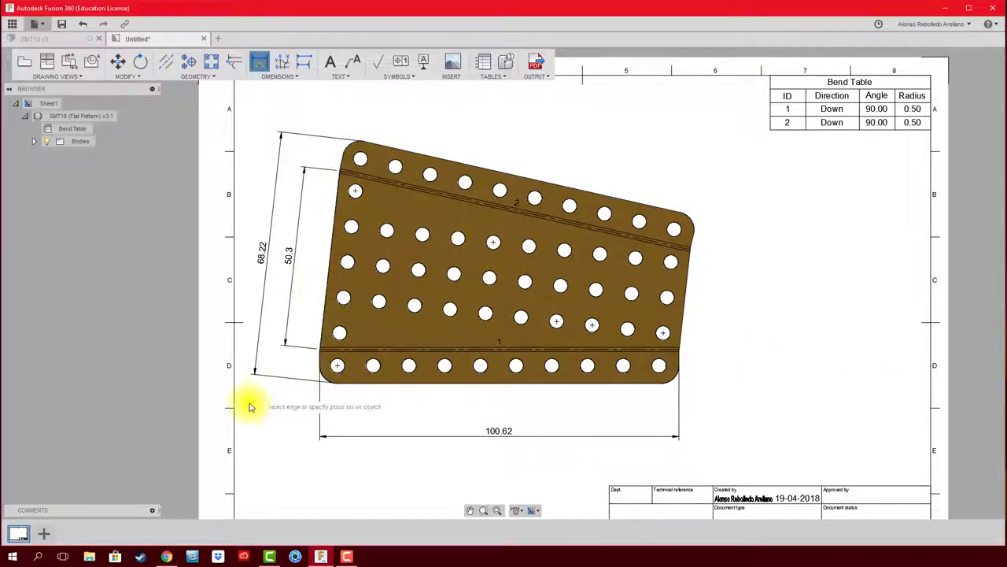
scroll(351, 411, up, 2)
- Centre-mark three bottom-row holes and three left-column holes
click(190, 62)
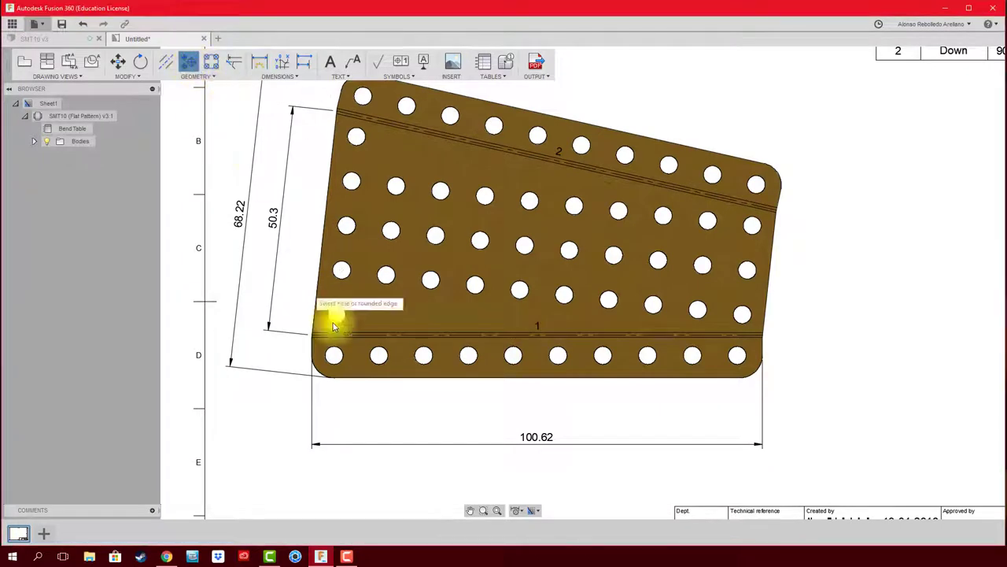
click(334, 358)
click(378, 356)
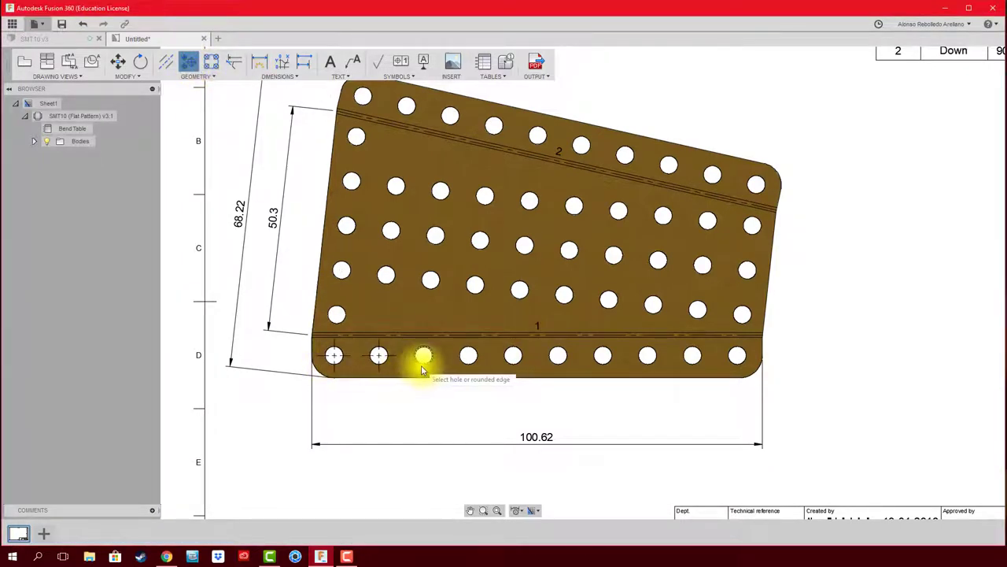
click(423, 355)
click(336, 314)
click(341, 270)
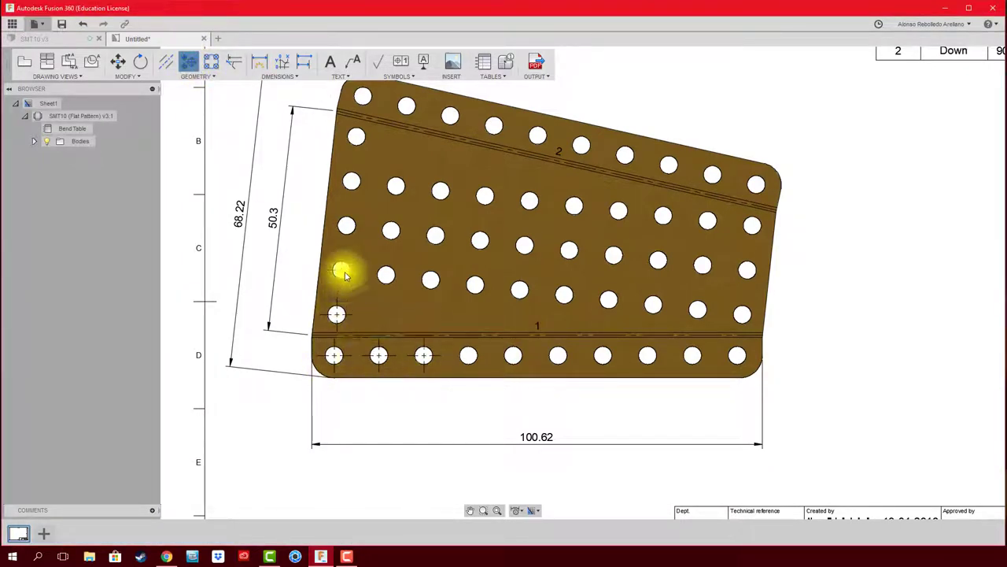
click(346, 225)
- Add a diameter dimension to one of the holes
click(259, 62)
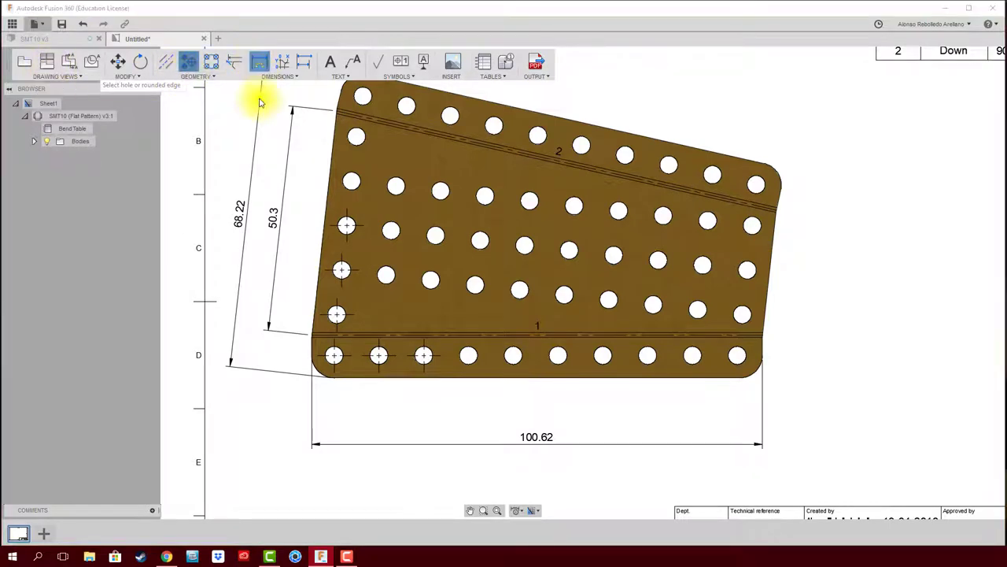
scroll(342, 416, up, 2)
scroll(343, 417, up, 2)
click(329, 303)
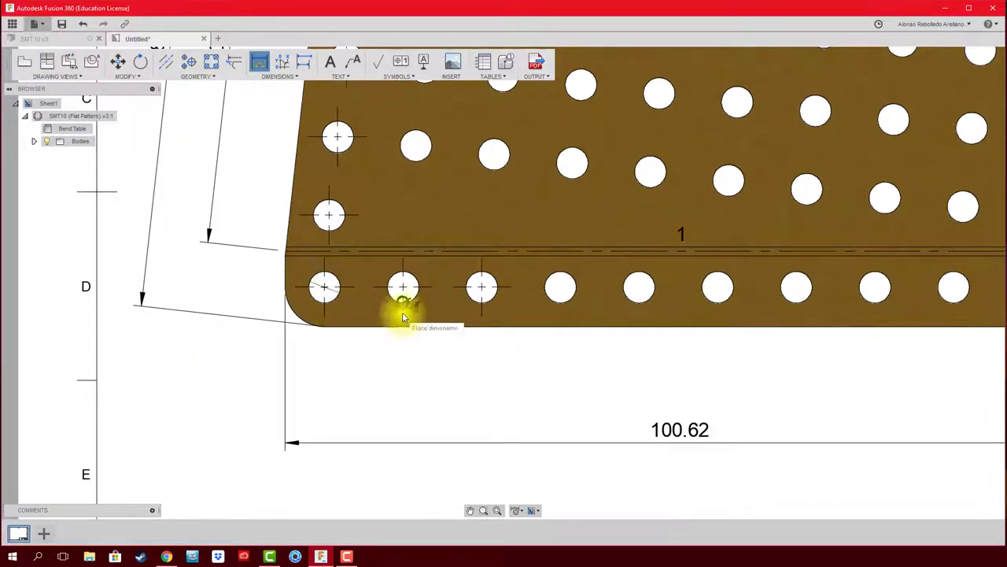
click(400, 290)
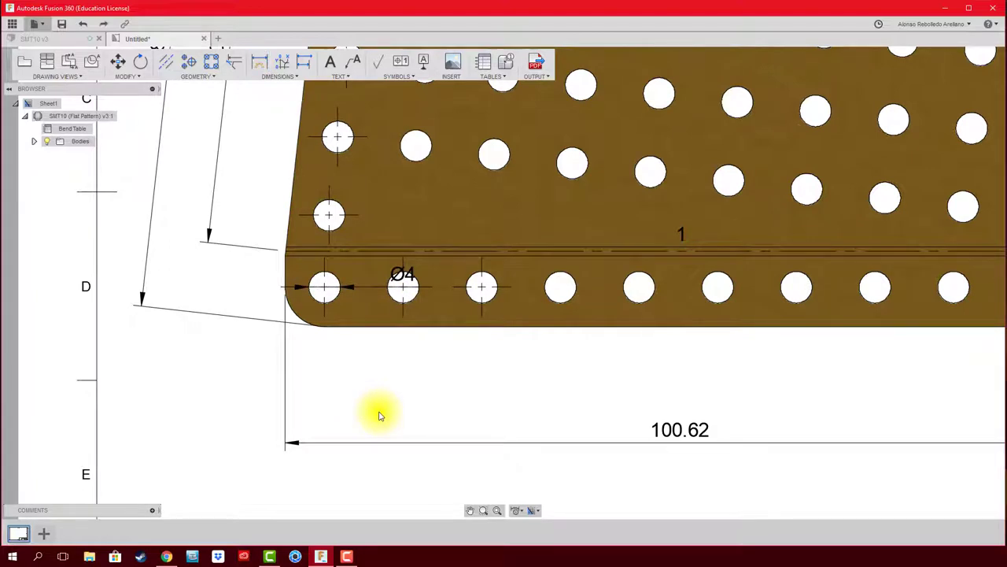
- Dimension two 10 spacings between the first three bottom-row hole centres, below the plate
click(259, 62)
click(321, 287)
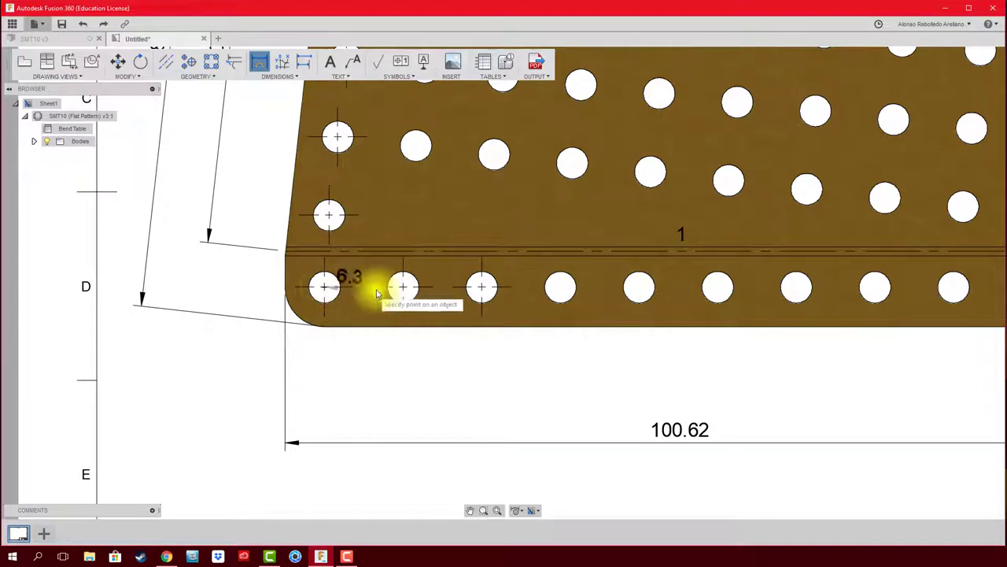
click(401, 290)
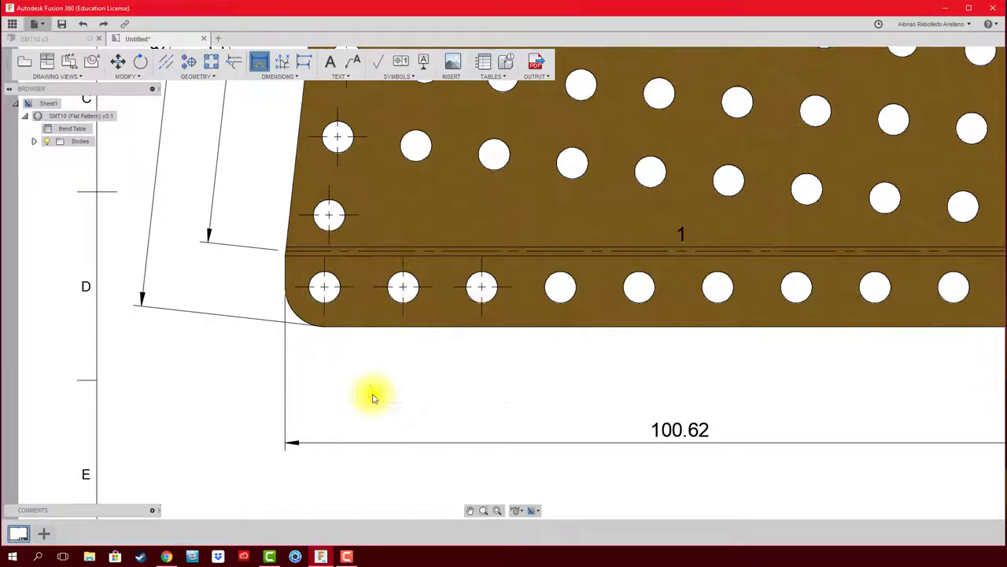
click(373, 395)
click(405, 290)
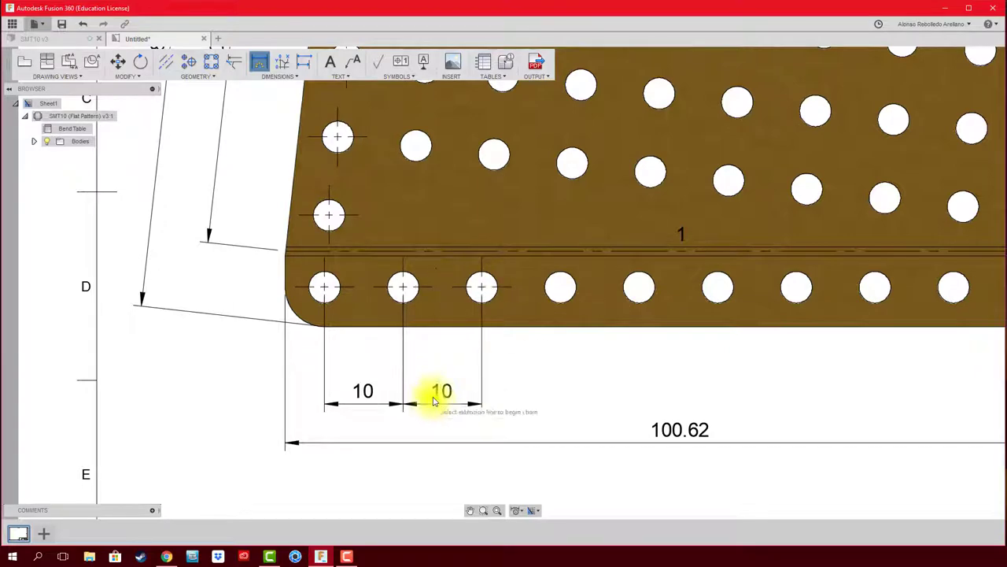
click(433, 402)
scroll(550, 367, down, 5)
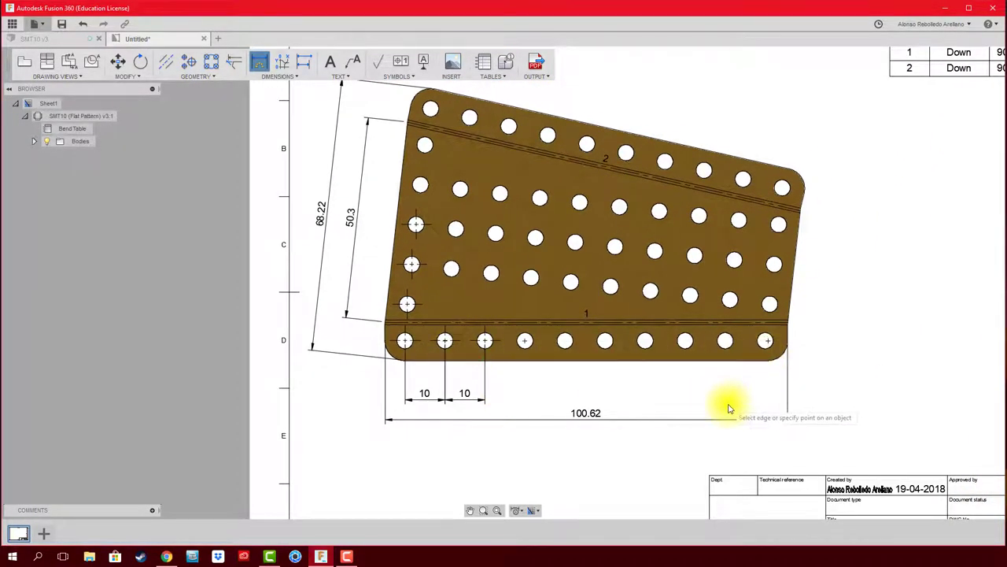
click(419, 417)
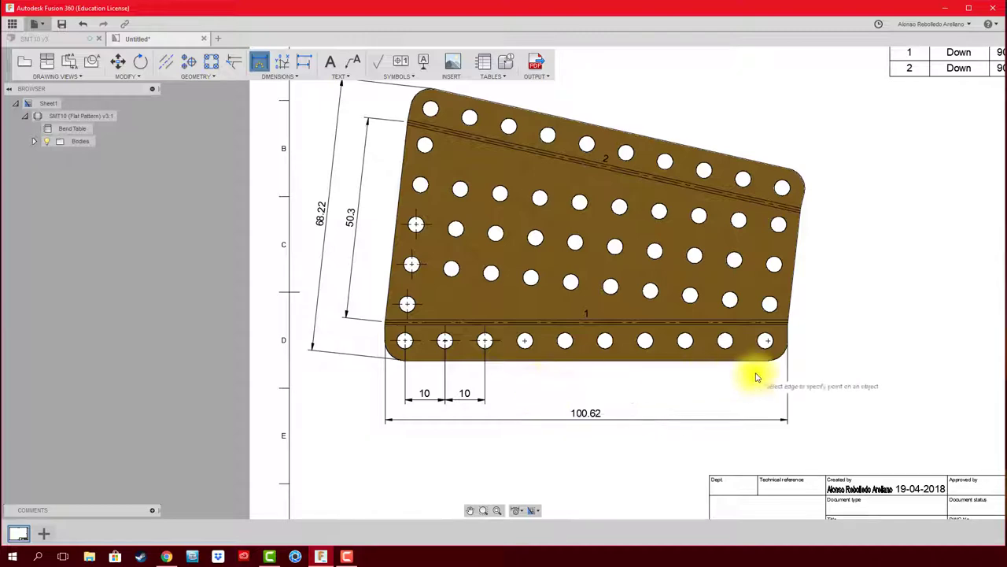
- Place the R5 corner radius and centre-mark three upper left-edge holes
scroll(387, 362, up, 5)
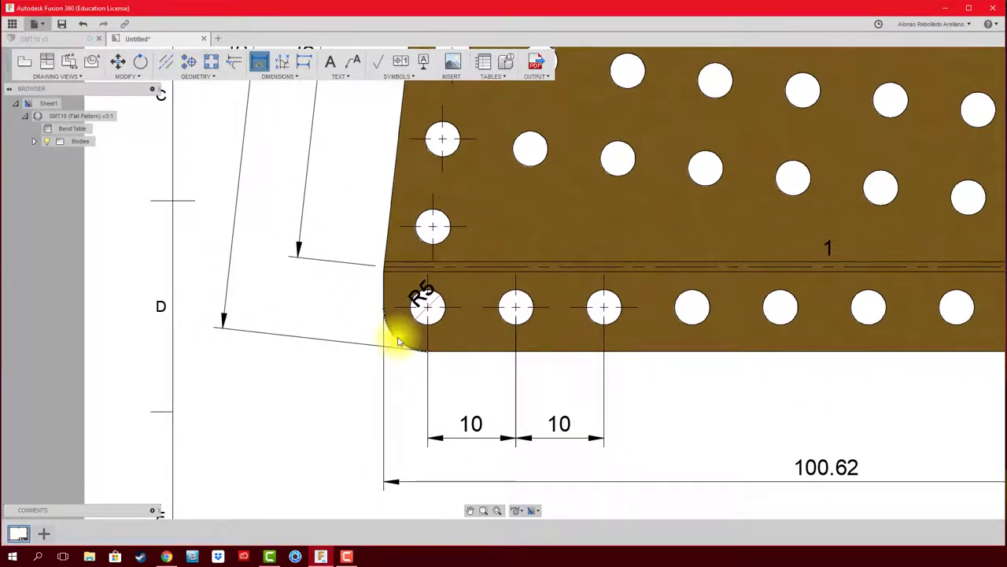
scroll(287, 415, down, 5)
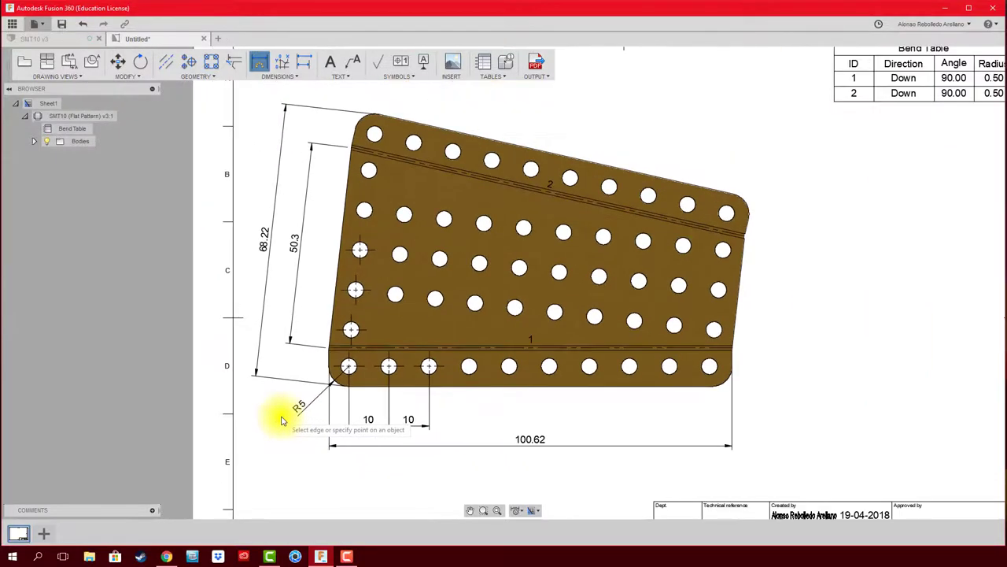
click(282, 419)
click(374, 134)
click(369, 170)
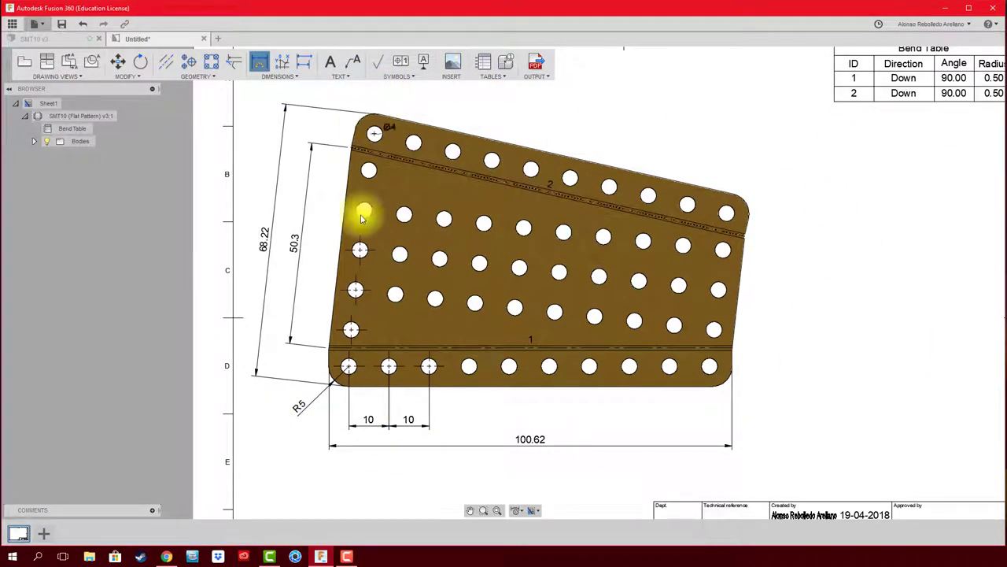
click(364, 211)
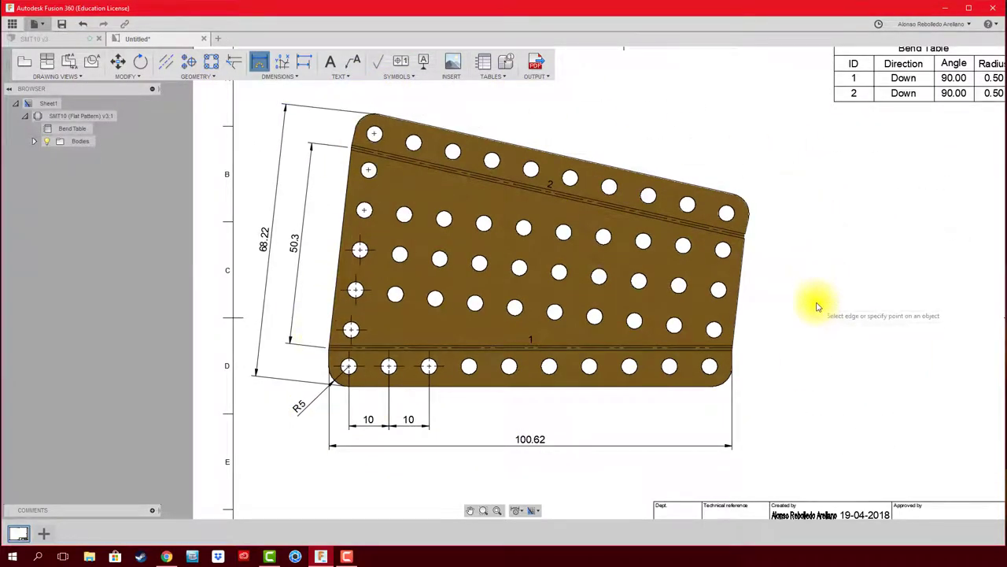
- Dimension two 10 vertical spacings between the left-column holes, left of the plate
scroll(382, 349, up, 3)
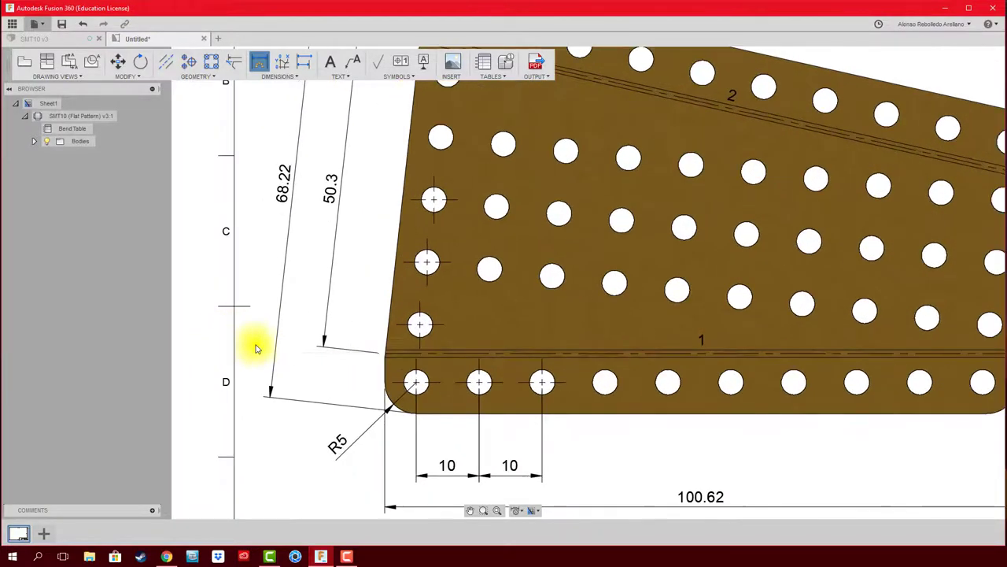
scroll(259, 344, up, 2)
middle_drag(443, 361, 432, 406)
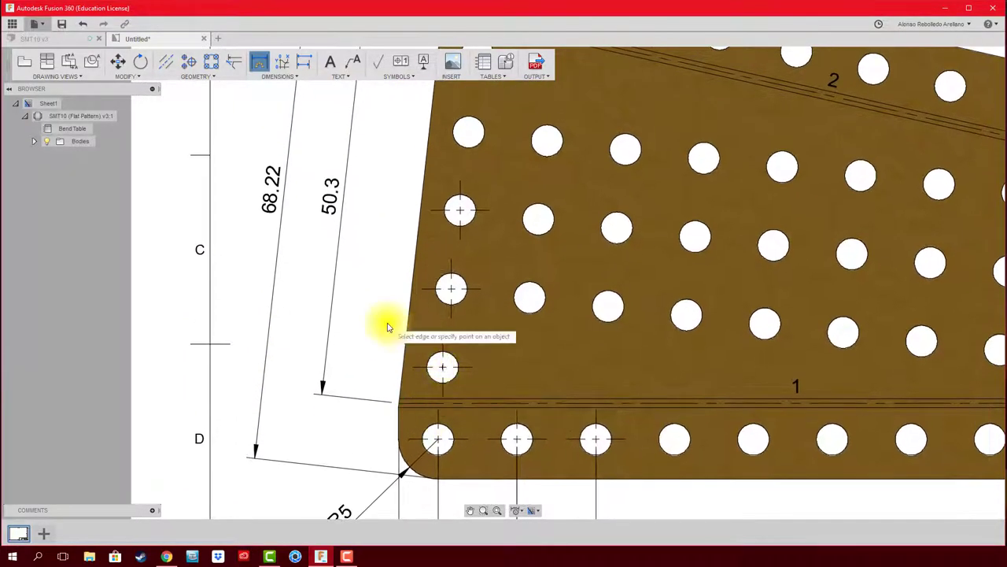
click(442, 367)
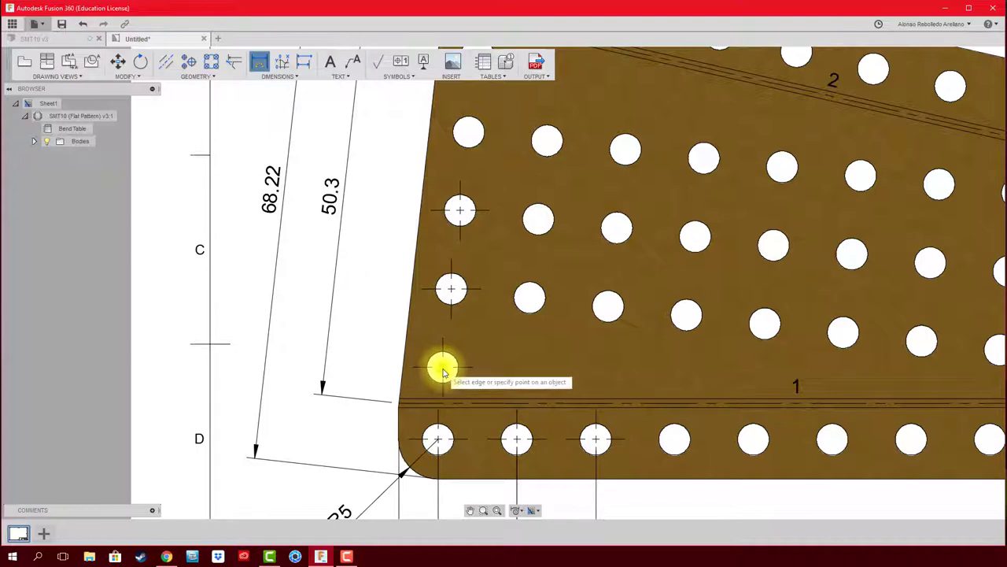
click(450, 291)
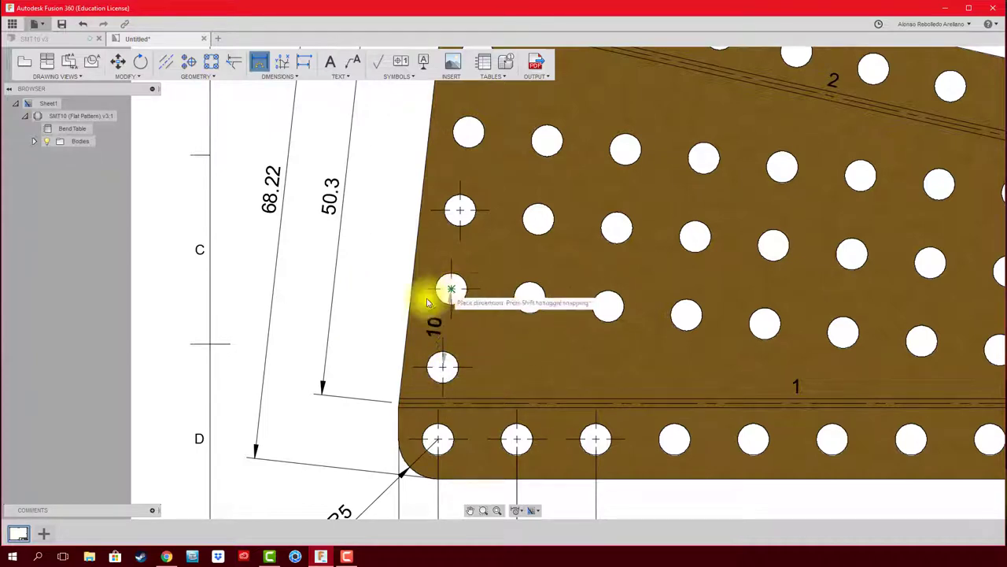
click(378, 304)
click(451, 292)
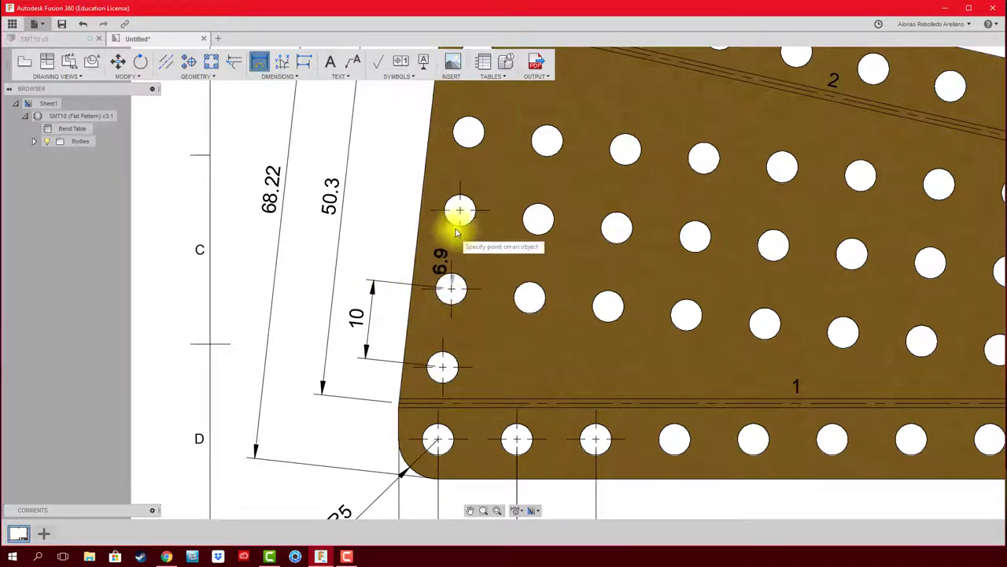
click(461, 209)
click(385, 241)
scroll(385, 241, down, 3)
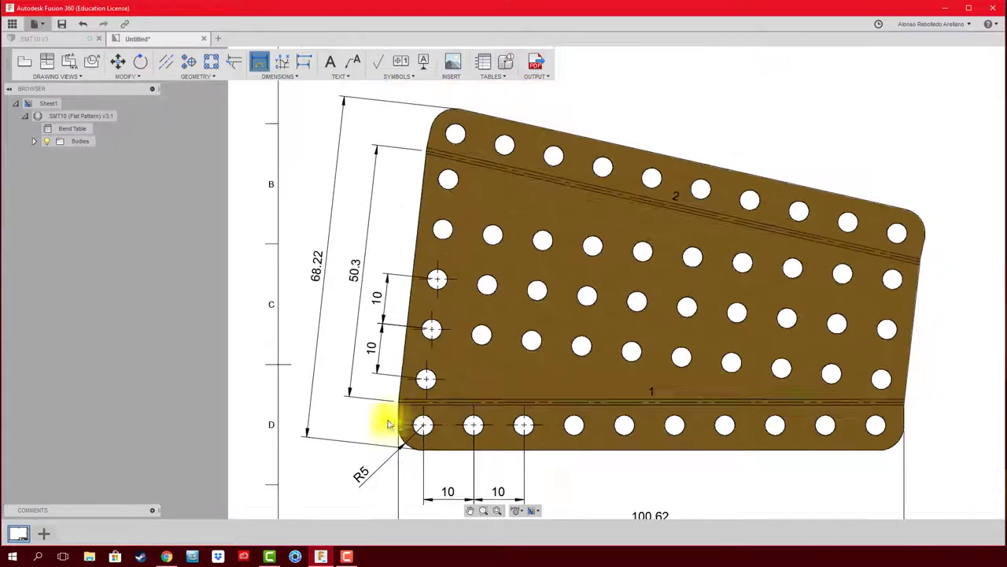
scroll(659, 479, down, 1)
middle_drag(634, 407, 593, 447)
scroll(592, 448, down, 2)
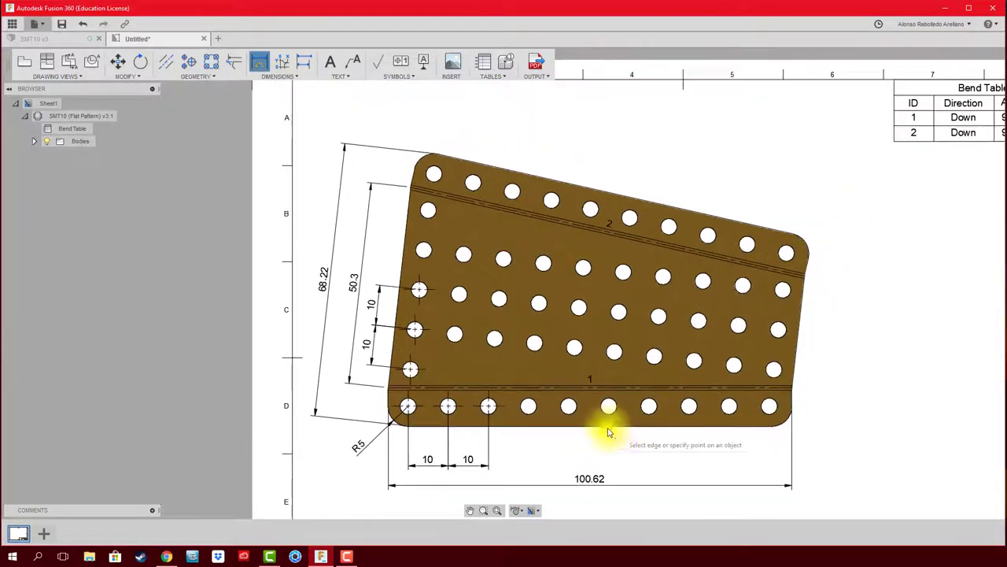
middle_drag(669, 275, 657, 263)
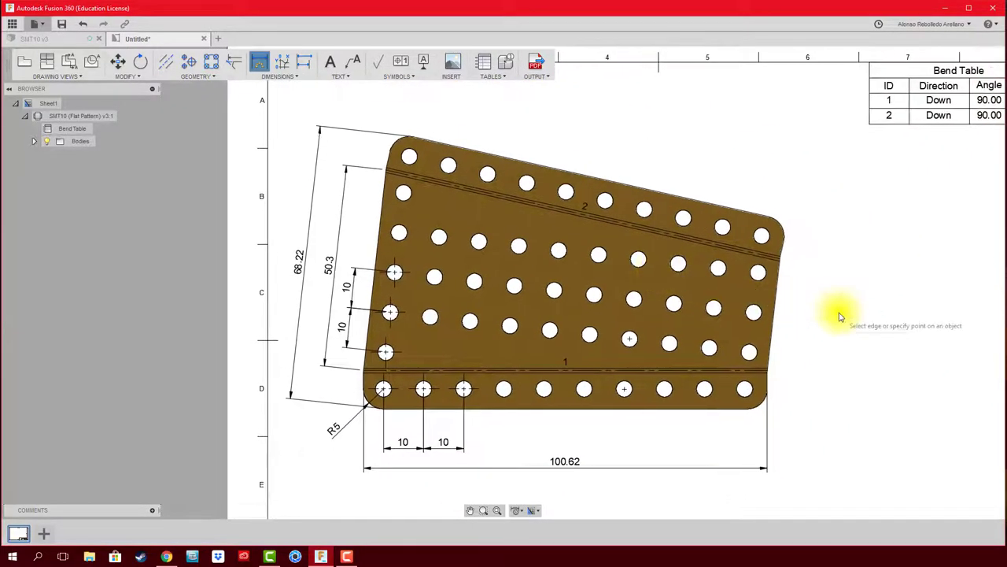
middle_drag(840, 316, 836, 296)
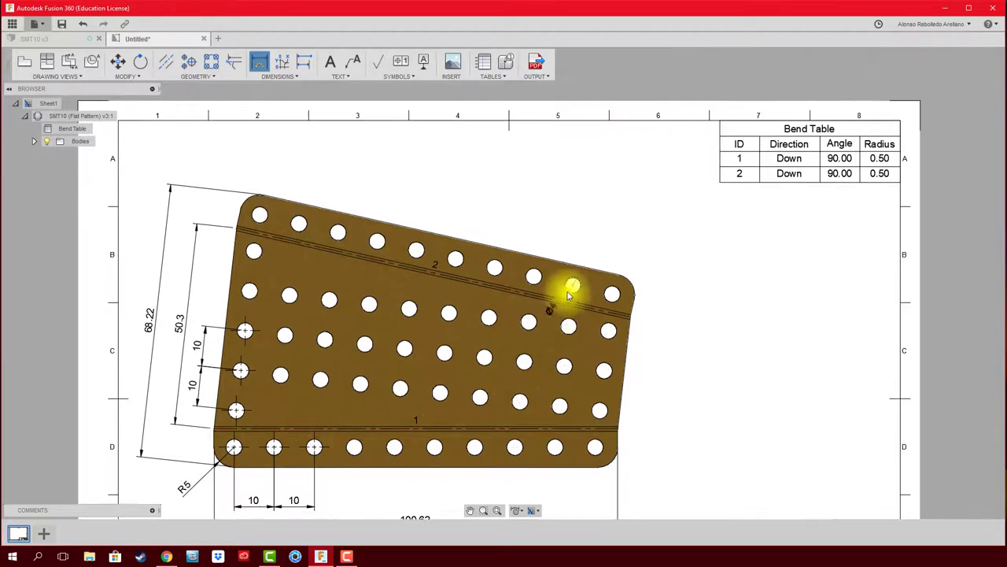
- Add a Ø4 diameter dimension to the top-left hole, placed above the plate
scroll(567, 288, up, 3)
click(358, 282)
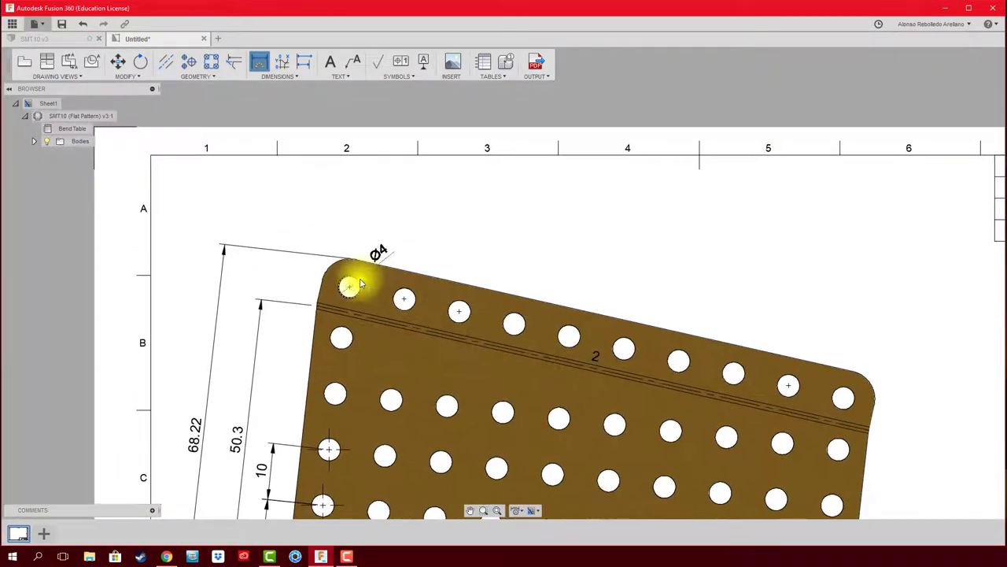
click(408, 236)
scroll(513, 250, down, 1)
scroll(513, 251, down, 2)
scroll(532, 218, down, 1)
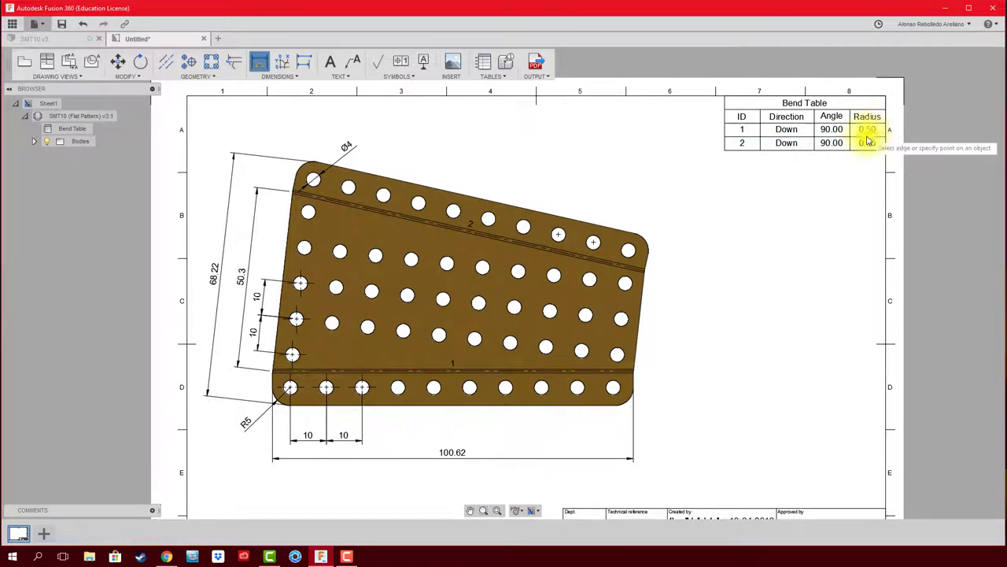
scroll(702, 382, up, 1)
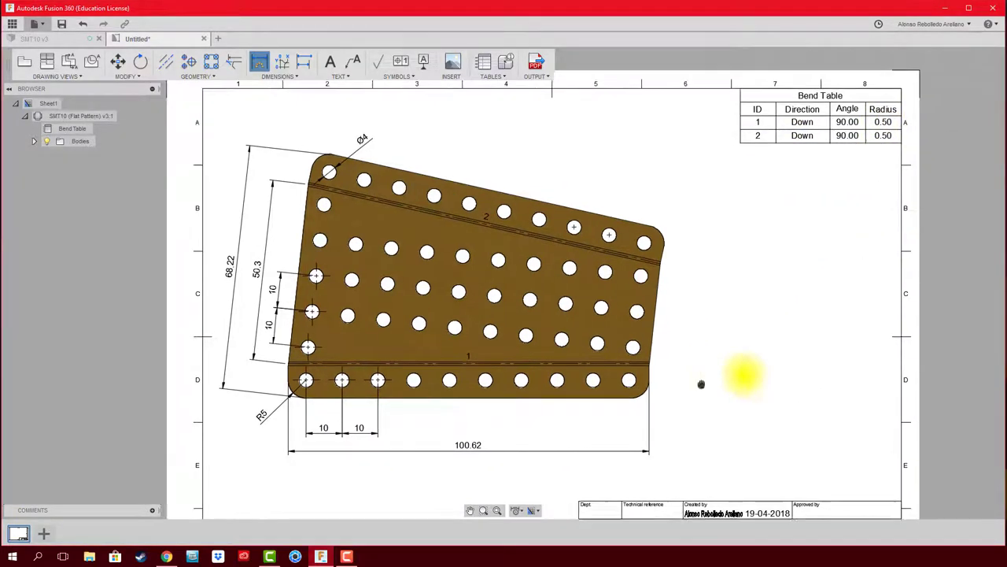
scroll(744, 383, up, 1)
scroll(747, 375, down, 1)
scroll(686, 326, up, 1)
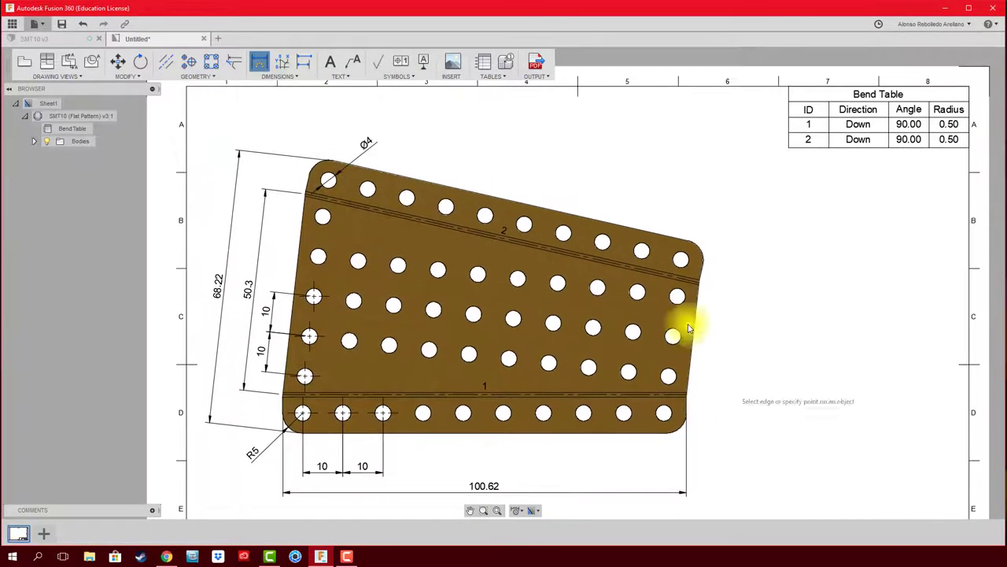
click(167, 63)
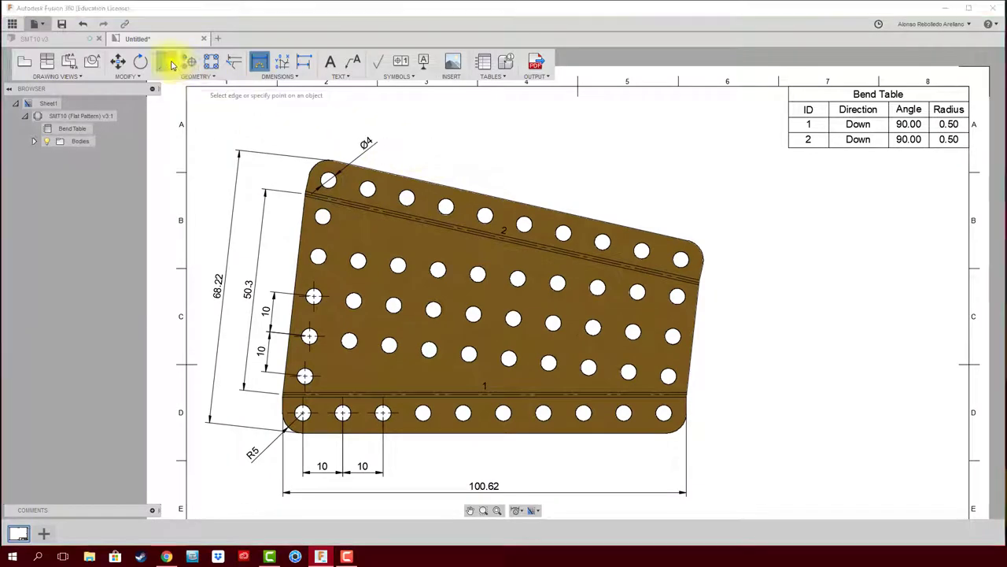
- Draw a centerline through the middle row of holes, extended past the plate's right edge
click(458, 192)
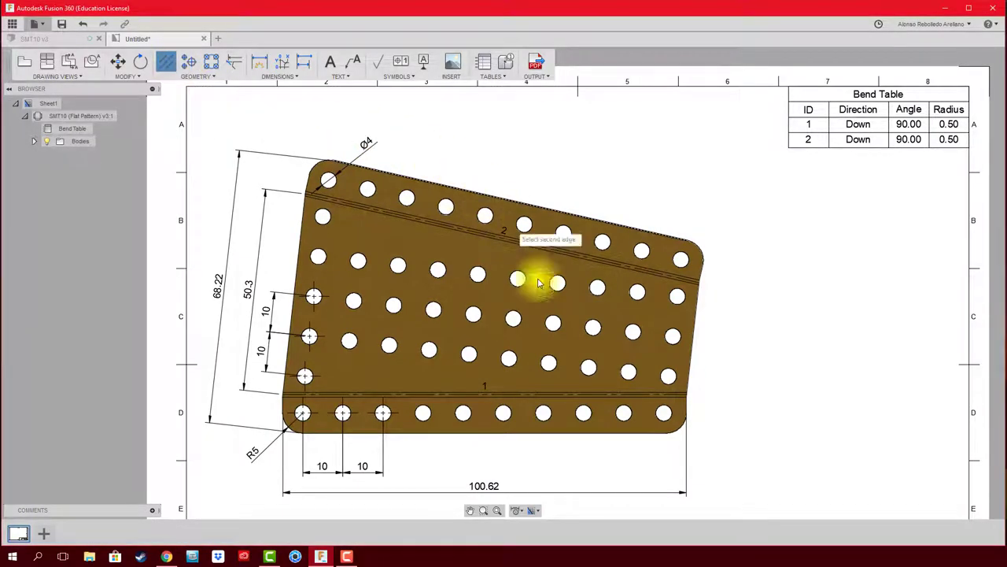
click(505, 435)
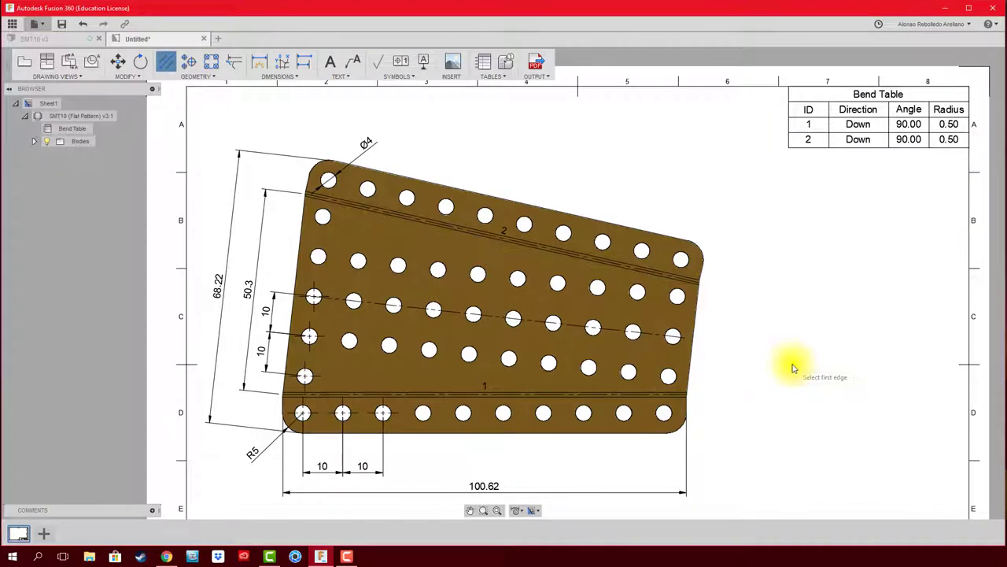
scroll(669, 340, up, 3)
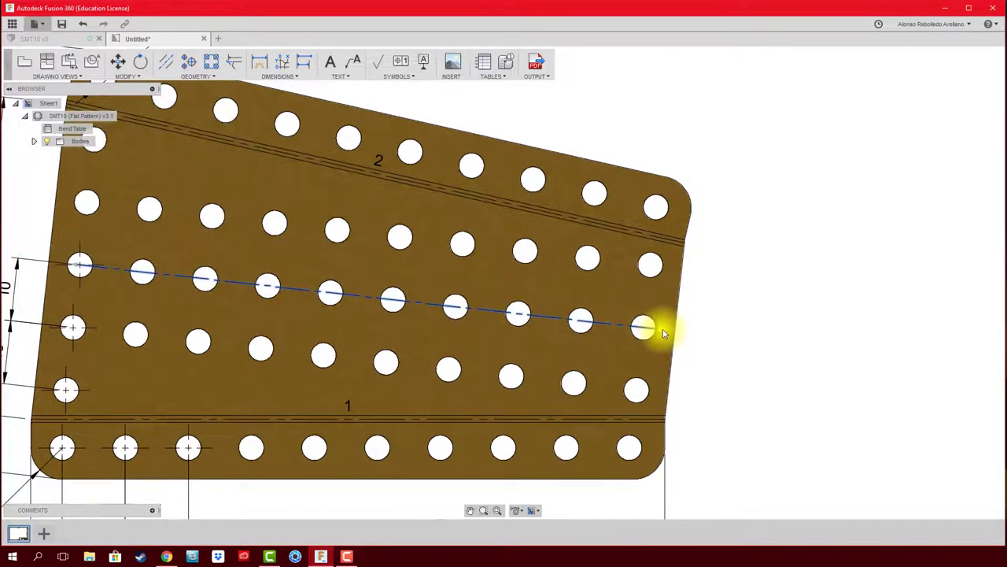
mouse_move(663, 334)
mouse_down()
mouse_move(709, 340)
mouse_move(732, 362)
mouse_up()
scroll(630, 364, down, 4)
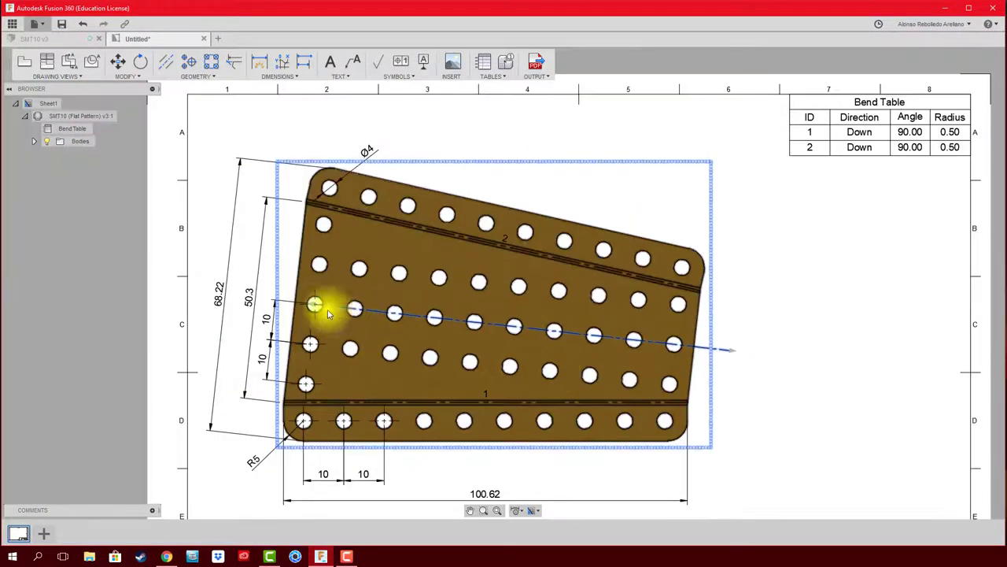
scroll(322, 303, up, 2)
scroll(315, 303, up, 2)
- Stretch the centerline's left end outward beyond the plate
drag(320, 306, 244, 304)
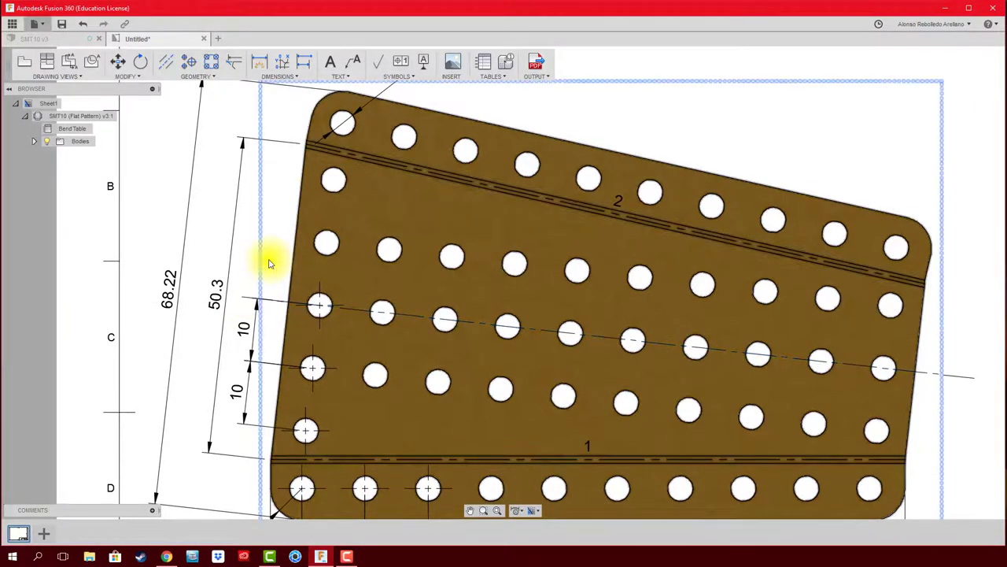
scroll(580, 326, down, 3)
middle_drag(749, 403, 760, 360)
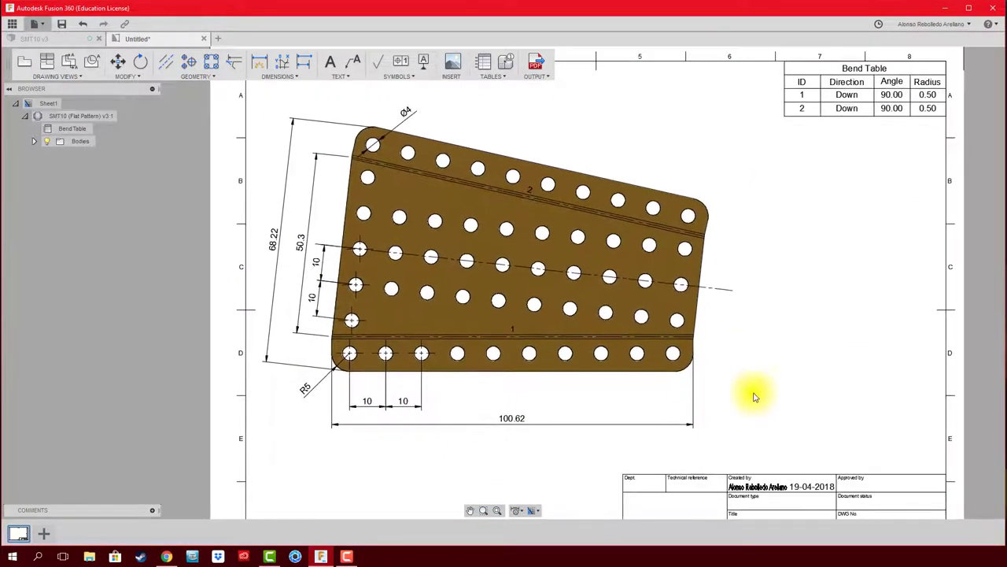
scroll(754, 396, up, 1)
scroll(383, 416, up, 2)
scroll(401, 381, up, 2)
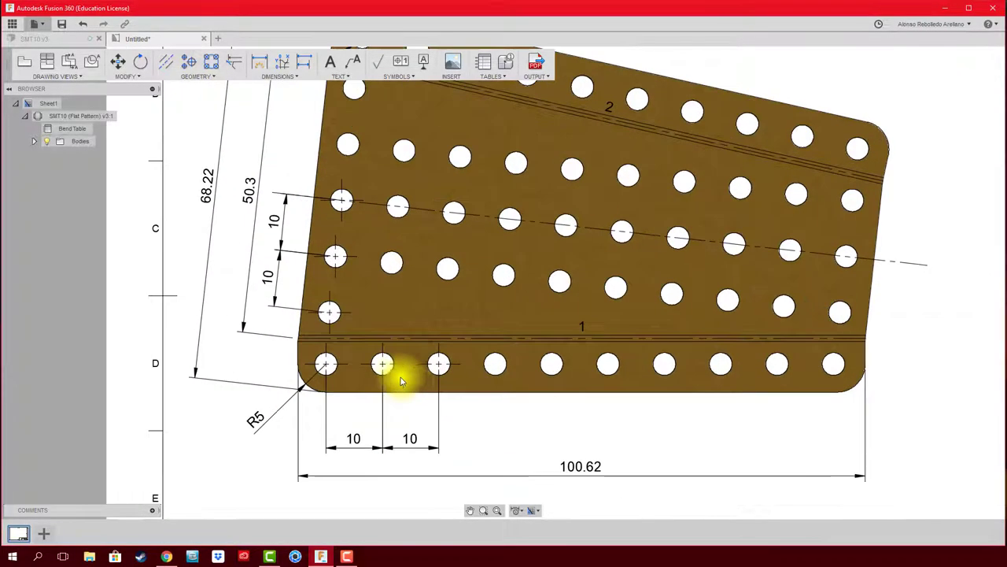
scroll(472, 401, down, 1)
scroll(511, 433, down, 1)
scroll(507, 378, down, 1)
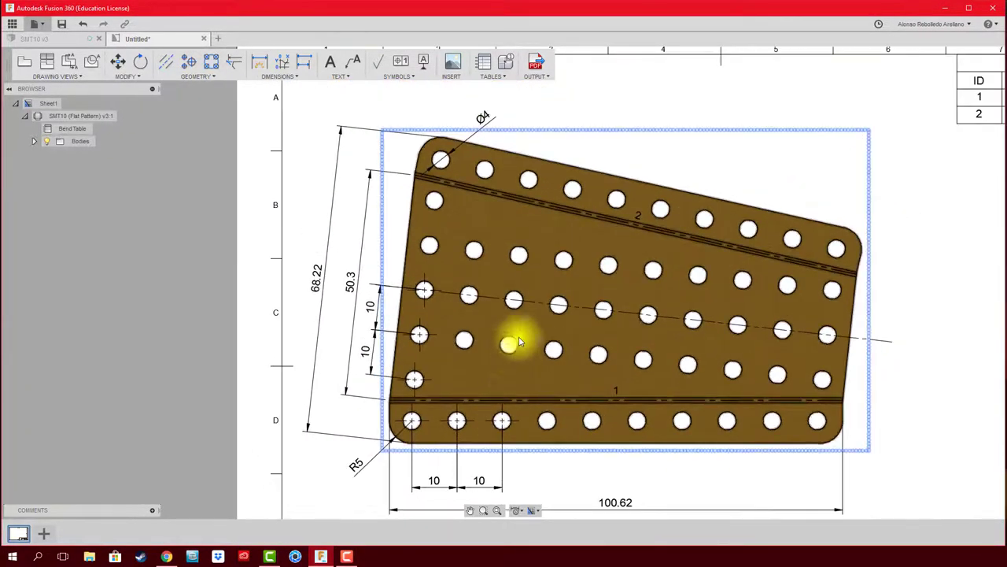
middle_drag(492, 294, 467, 418)
scroll(446, 285, up, 1)
scroll(419, 293, up, 2)
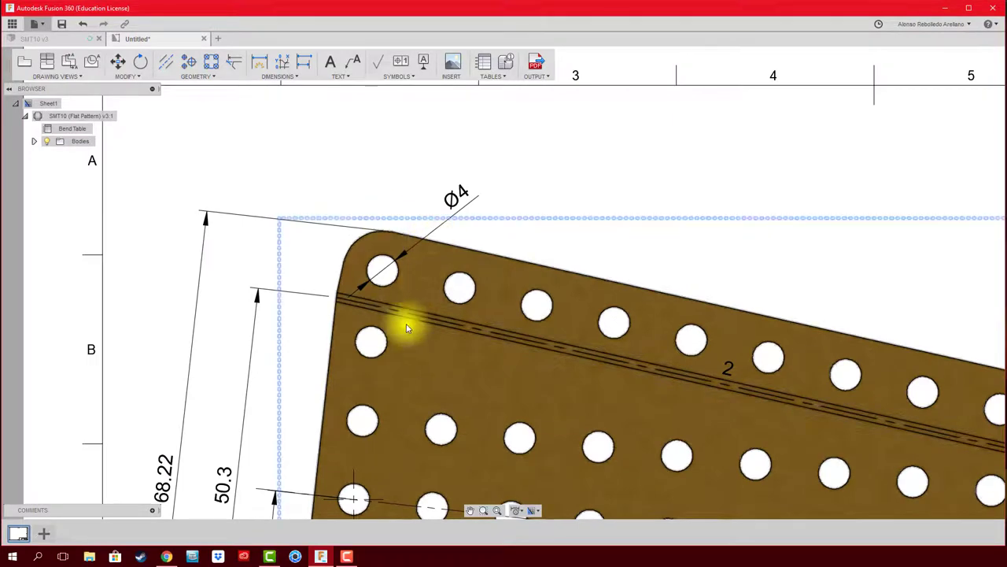
- Dimension the top-left hole centre from the bend line (9.57) and lift the text upward
click(259, 62)
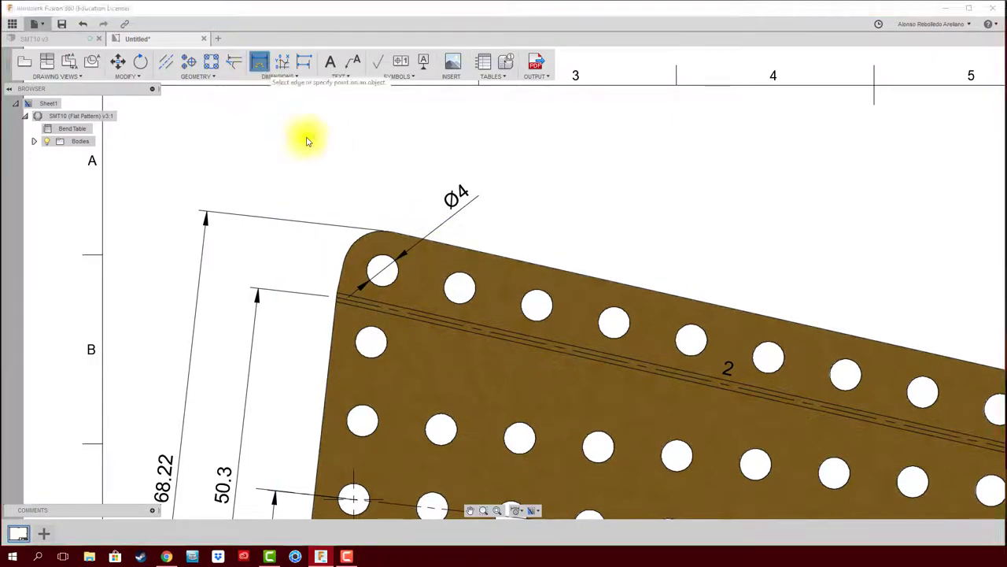
click(413, 315)
click(382, 270)
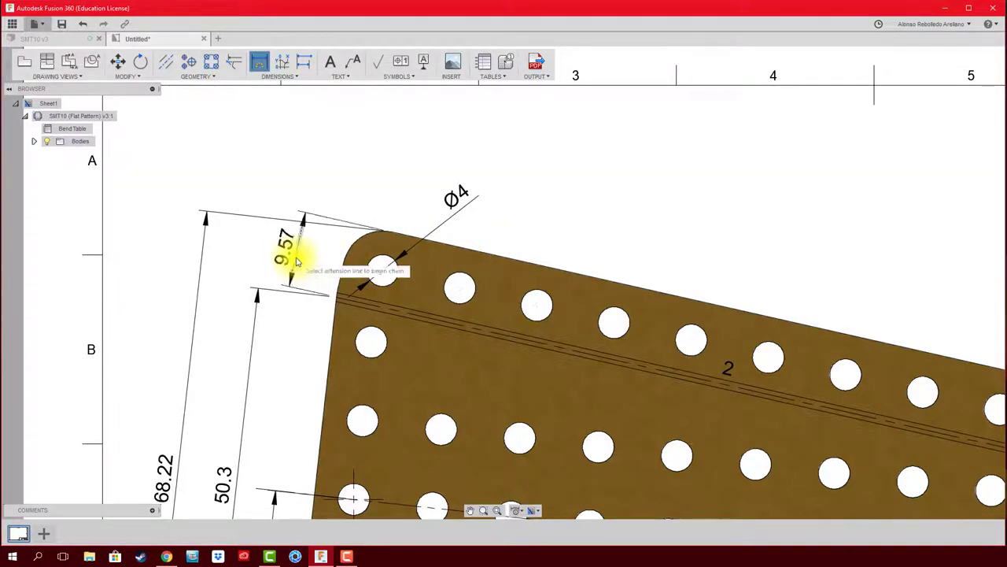
key(Escape)
drag(285, 262, 285, 240)
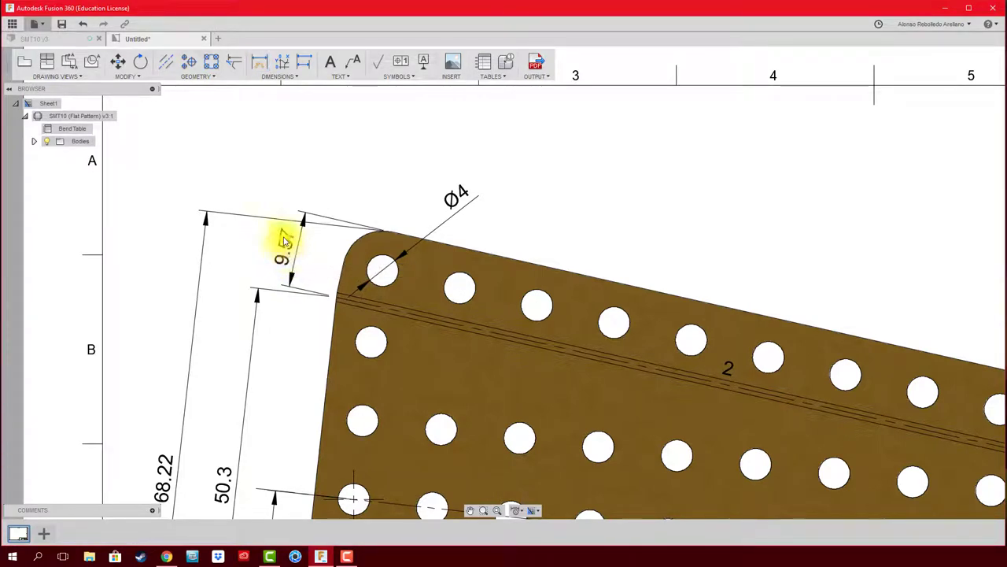
- Set that dimension's primary precision to 0 so it reads 10
double_click(286, 250)
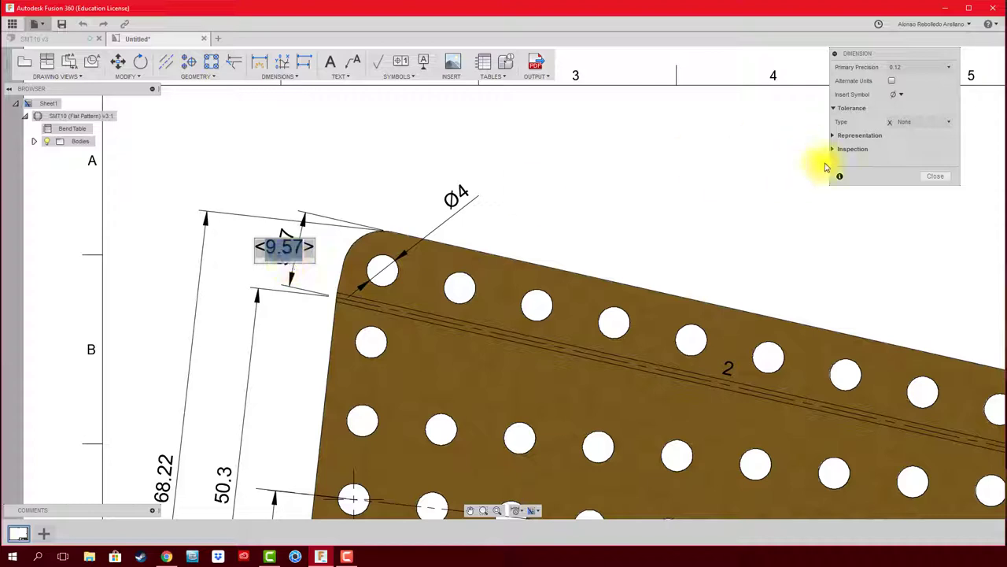
click(931, 68)
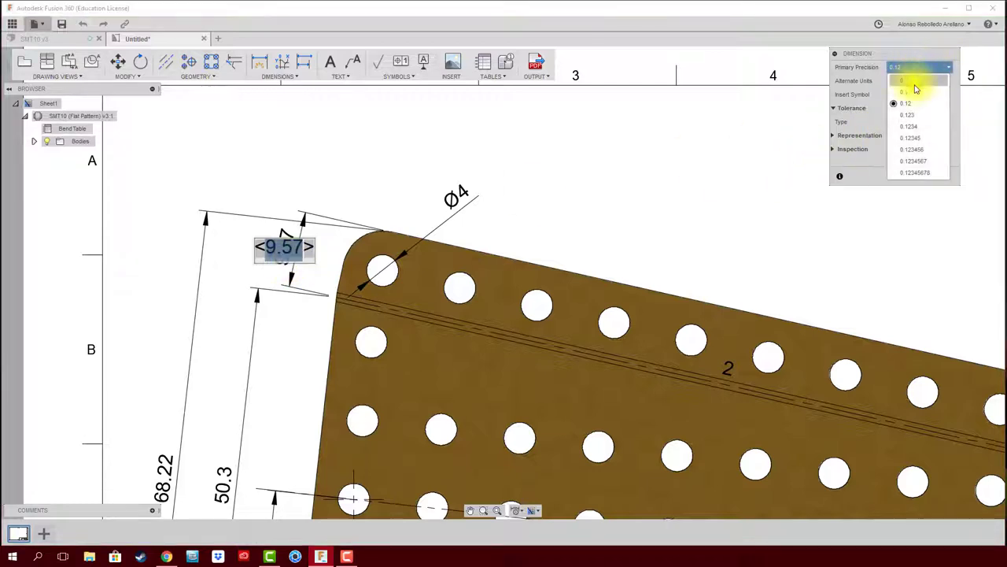
click(916, 82)
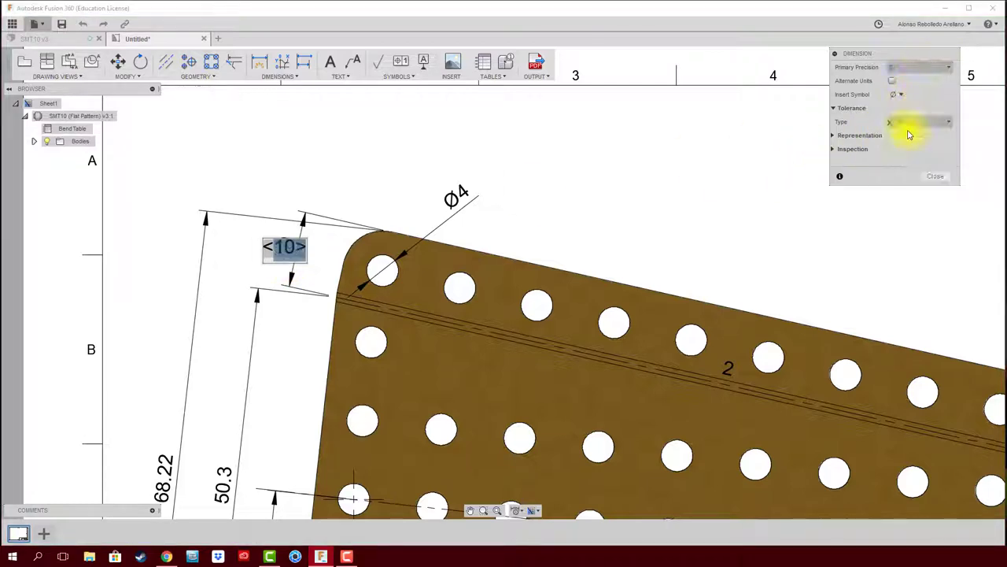
click(935, 179)
scroll(643, 173, down, 5)
- Center-mark the top-left Ø4 hole, then pan the sheet toward the title block
scroll(754, 202, up, 2)
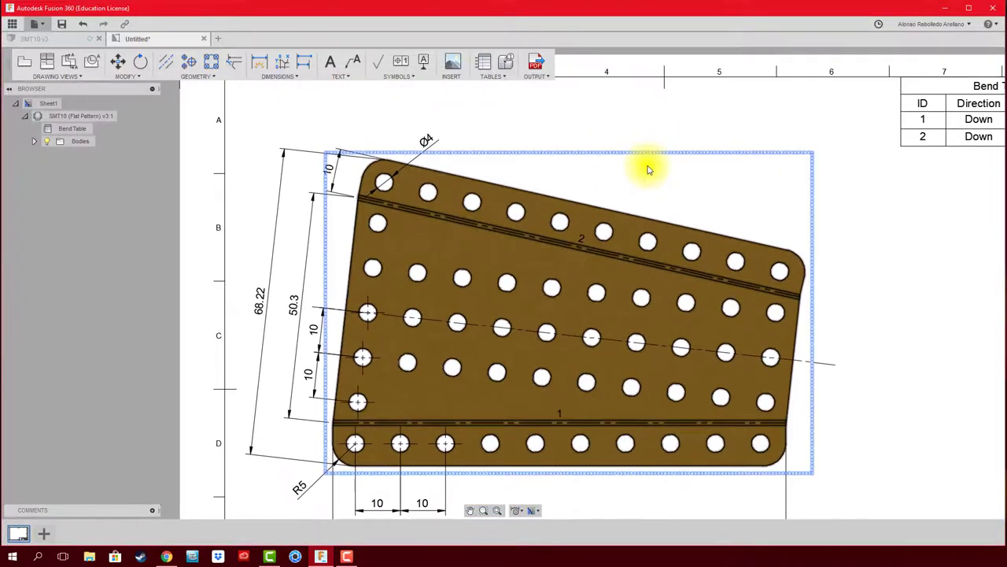
click(423, 144)
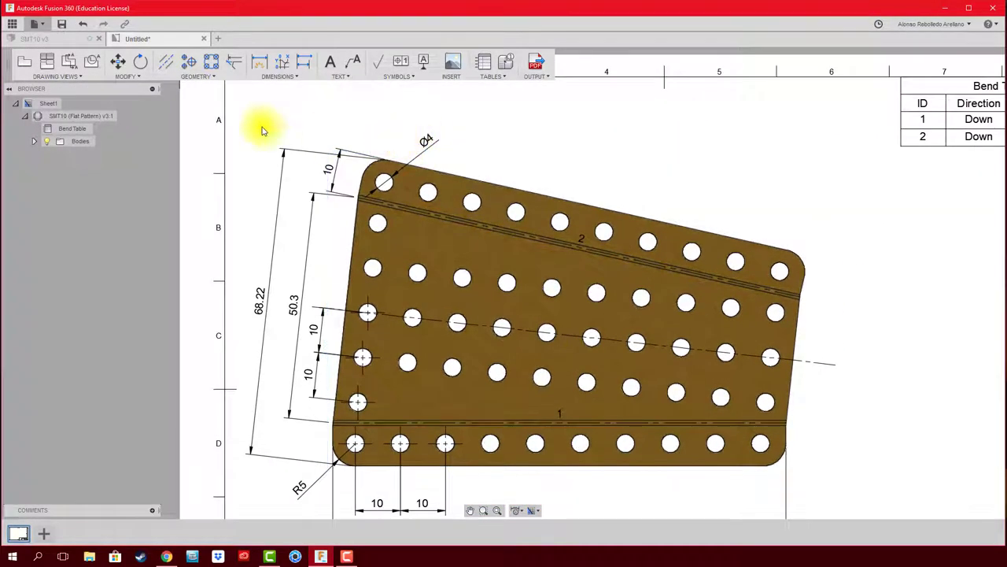
click(187, 63)
click(383, 182)
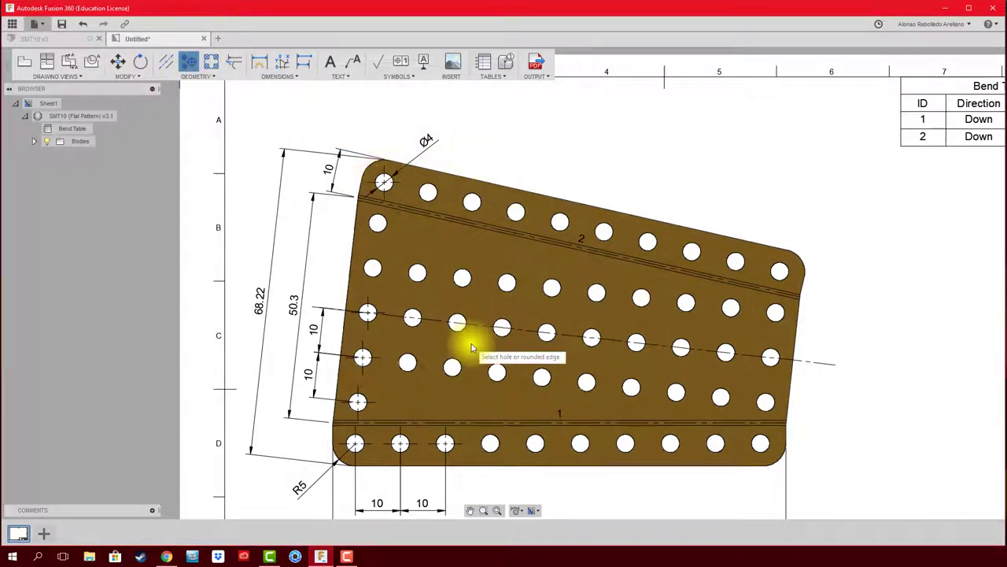
middle_drag(596, 292, 607, 308)
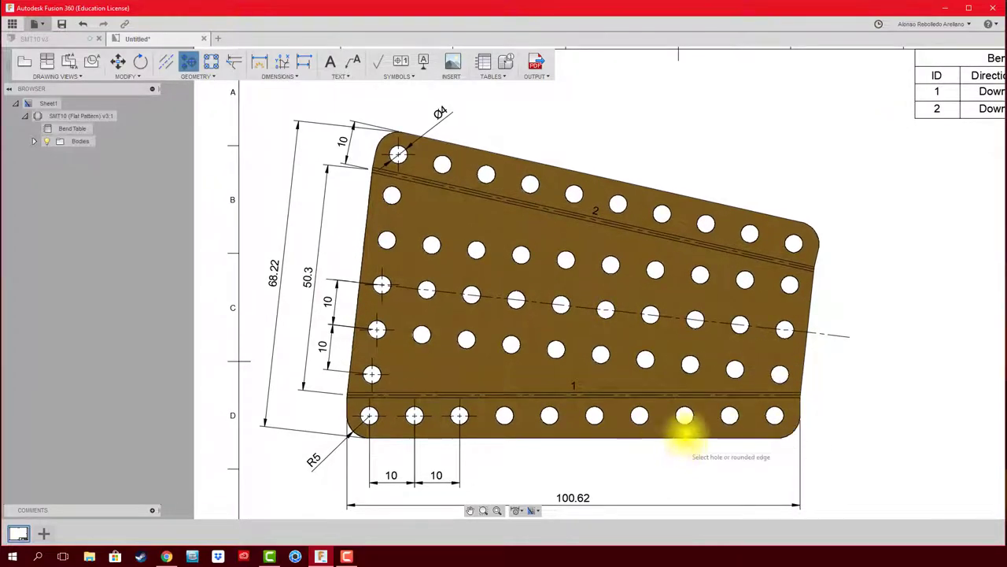
middle_drag(683, 435, 695, 361)
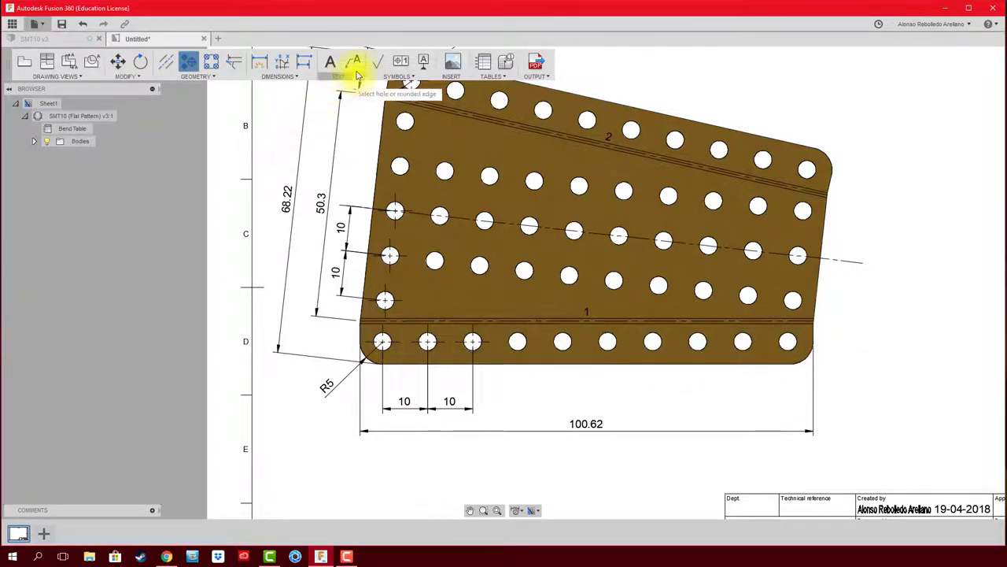
- Add a '10 PERFORACIONES' leader note pointing at a bottom-row hole, text below the plate
click(357, 69)
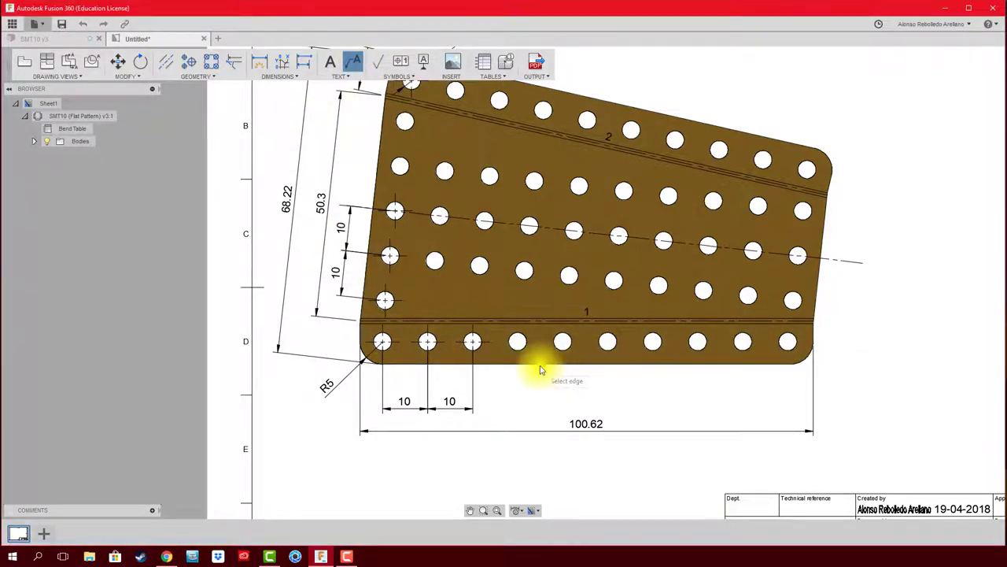
click(520, 354)
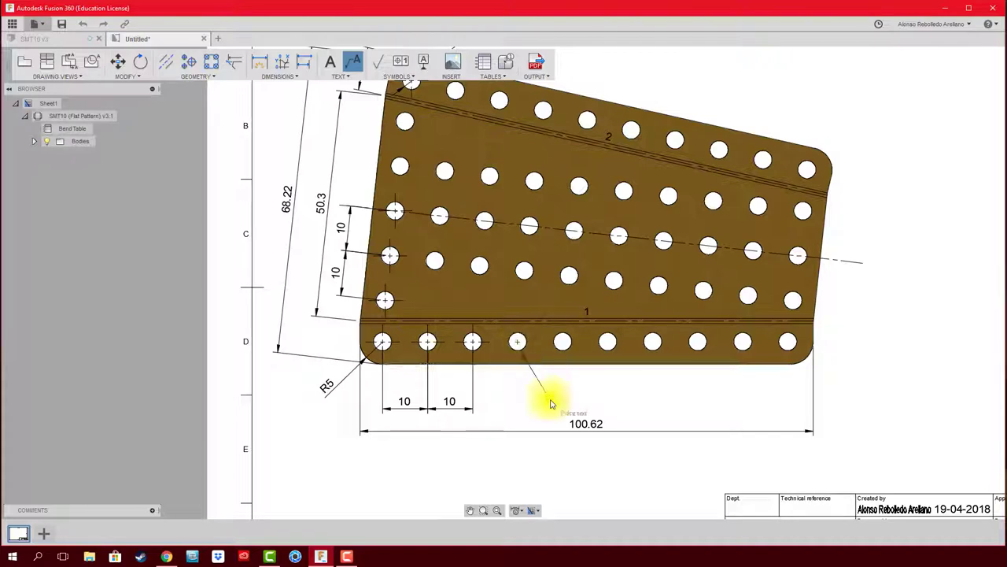
click(551, 404)
text(10 PERFORACIONES)
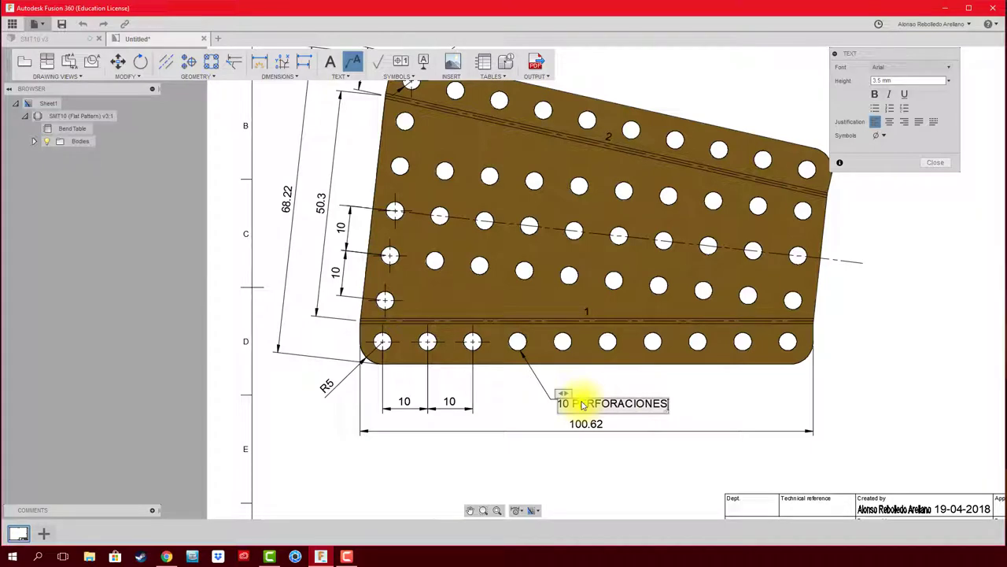
click(949, 164)
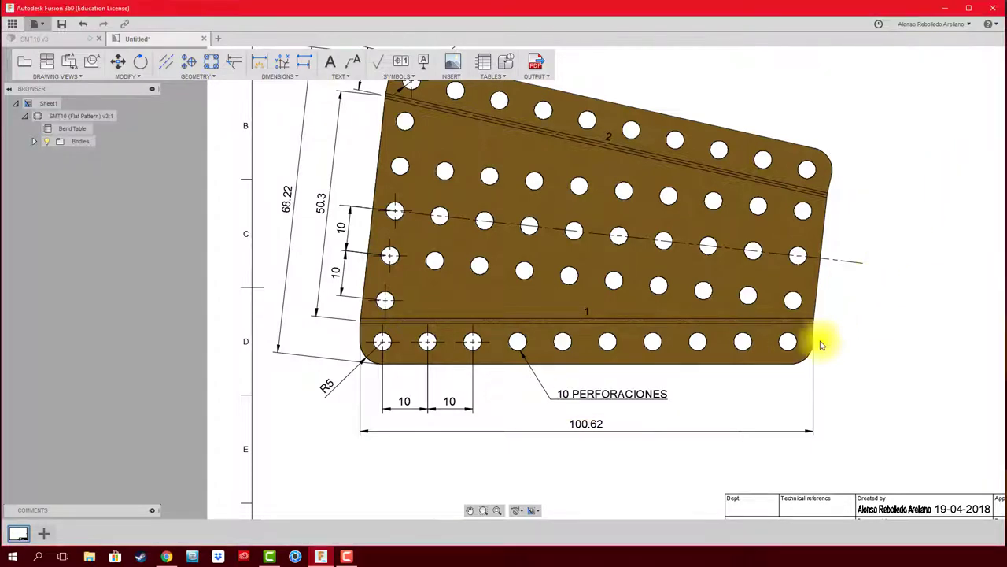
- Zoom out and pan so the whole sheet, bend table and title block show
mouse_move(764, 391)
middle_down()
mouse_move(917, 377)
mouse_move(910, 338)
middle_up()
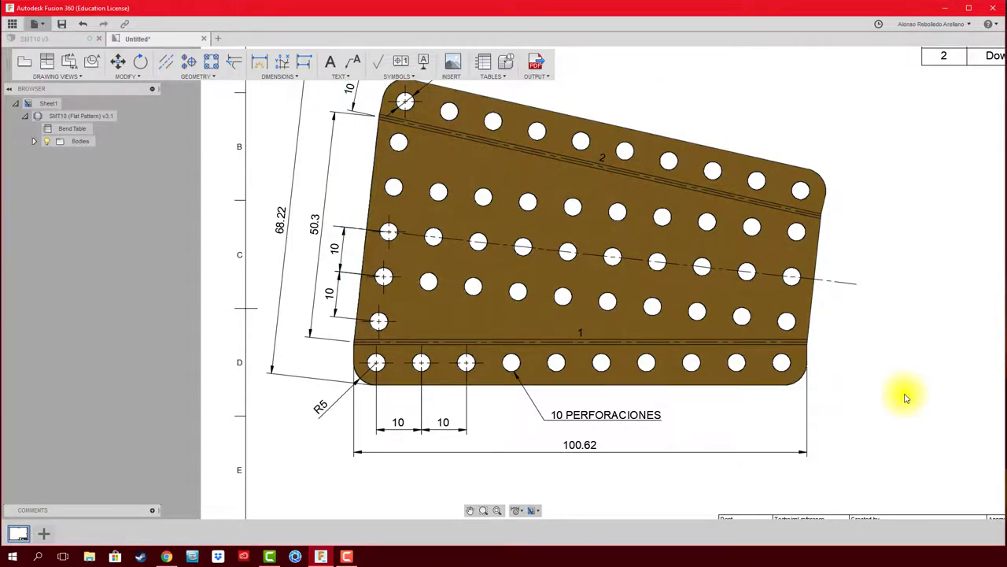
scroll(905, 398, down, 3)
mouse_move(803, 326)
middle_down()
mouse_move(584, 248)
mouse_move(557, 280)
middle_up()
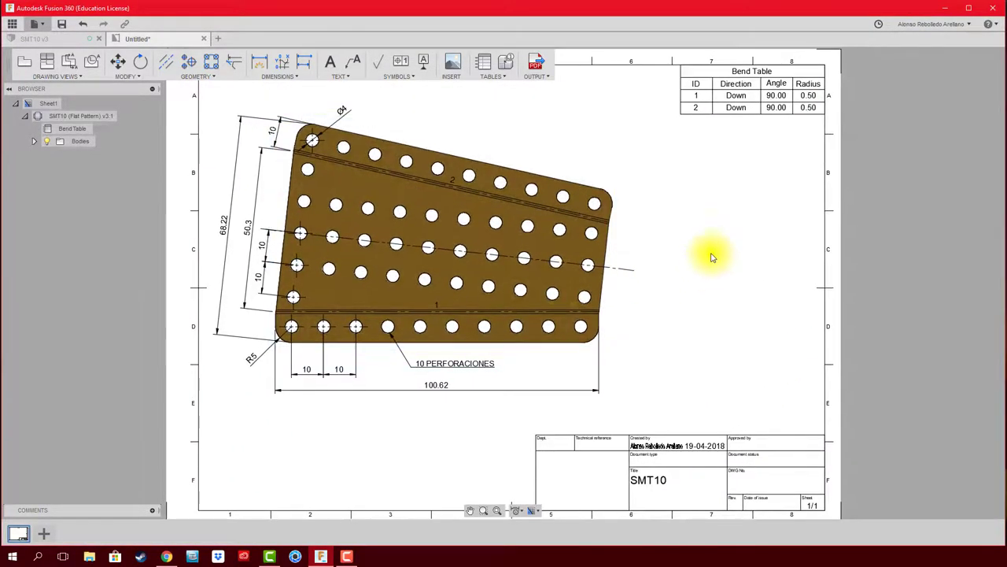
- Place a shaded, HOME-oriented base view of the folded model right of the flat pattern
click(26, 64)
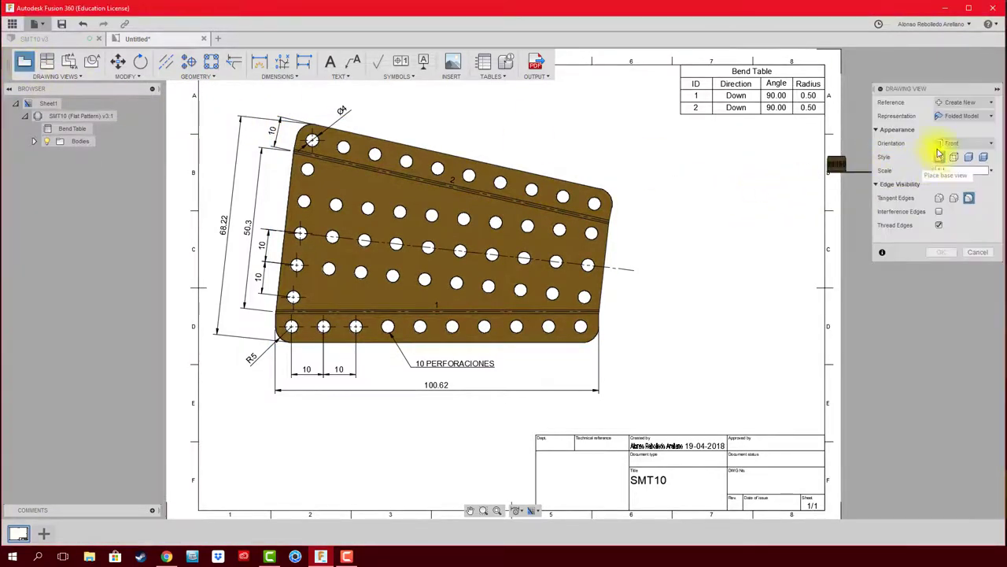
click(965, 119)
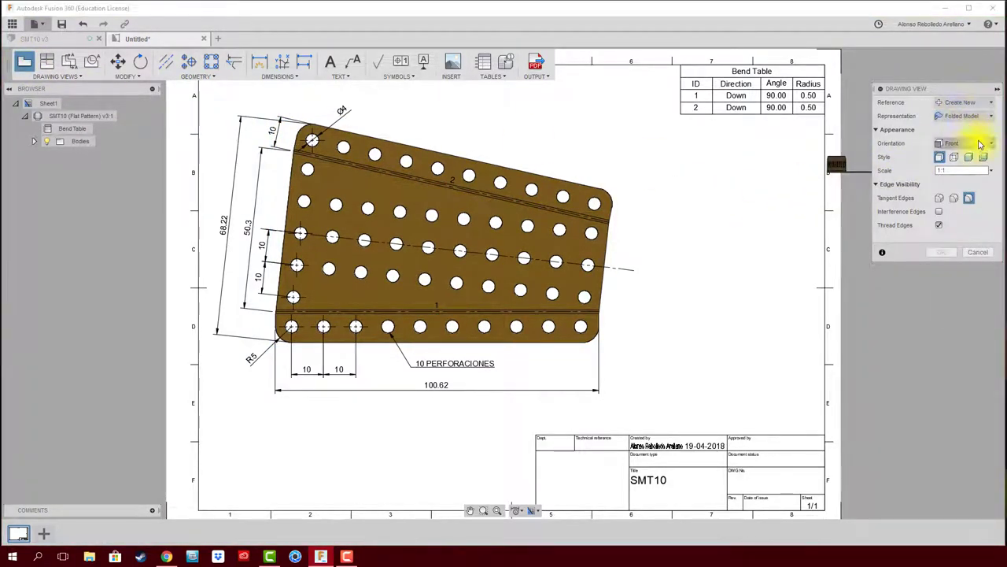
click(980, 144)
click(966, 195)
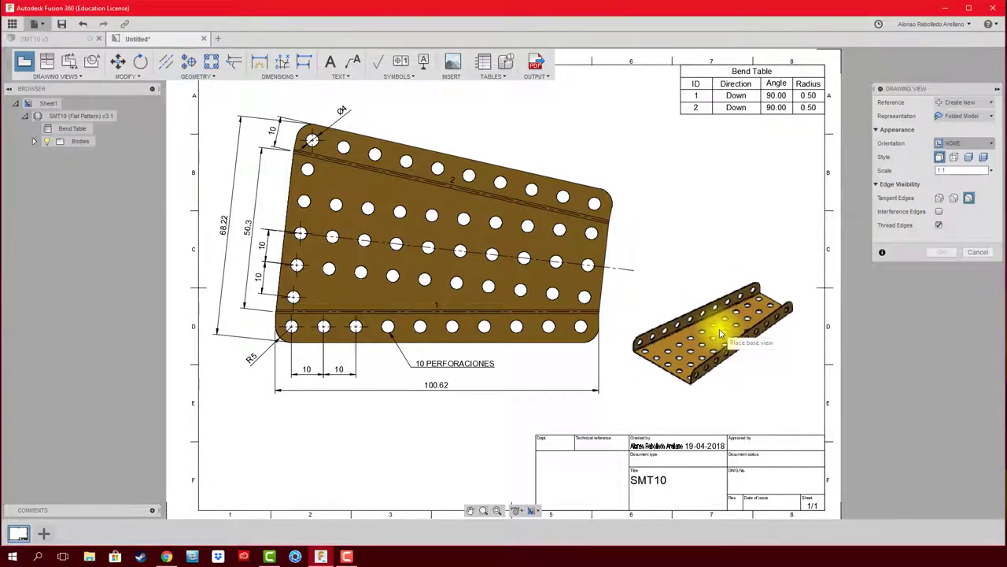
click(742, 280)
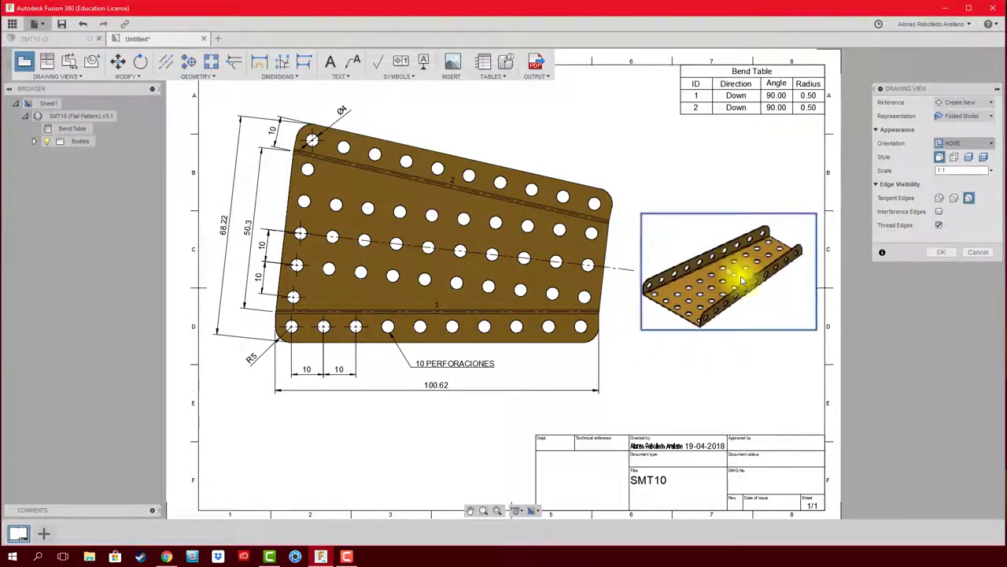
click(968, 157)
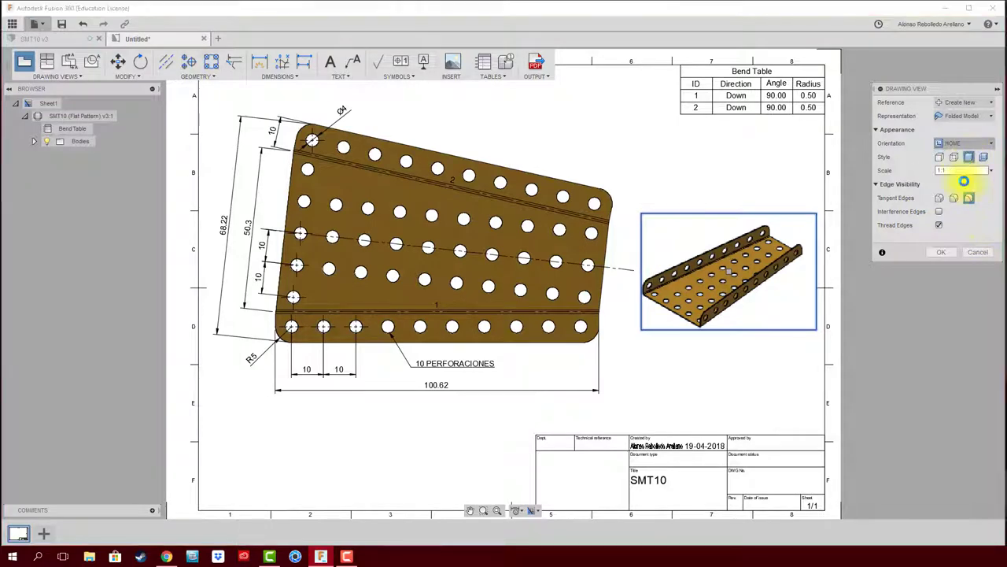
click(947, 253)
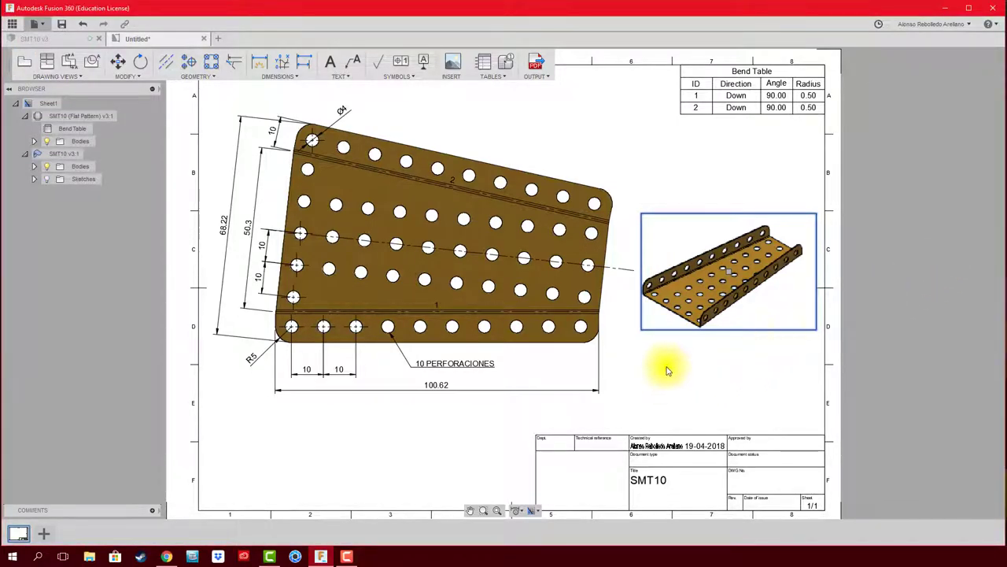
middle_drag(667, 370, 764, 388)
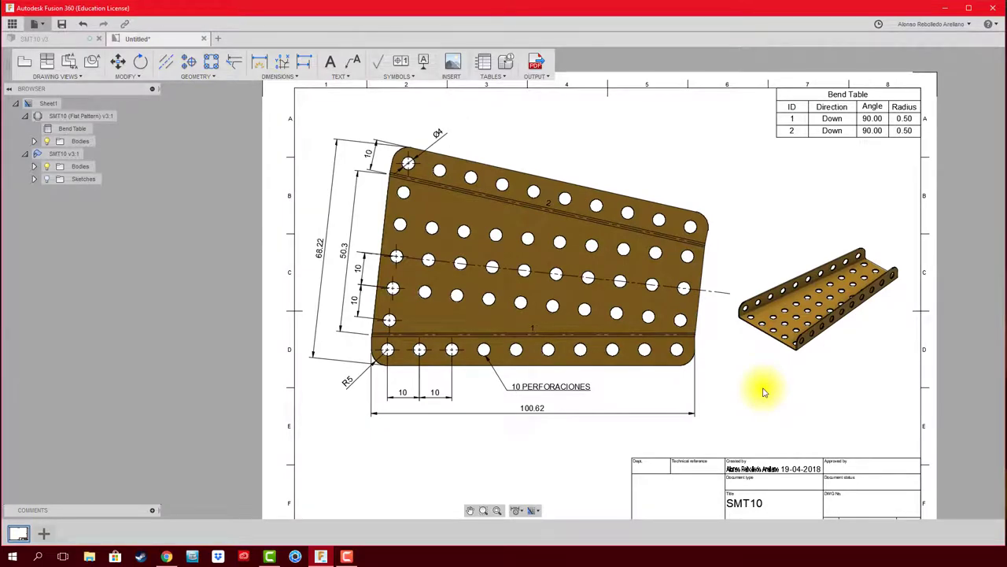
- Dimension the slanted right edge between the bend lines as 28.07, placed right of the part
scroll(739, 366, up, 2)
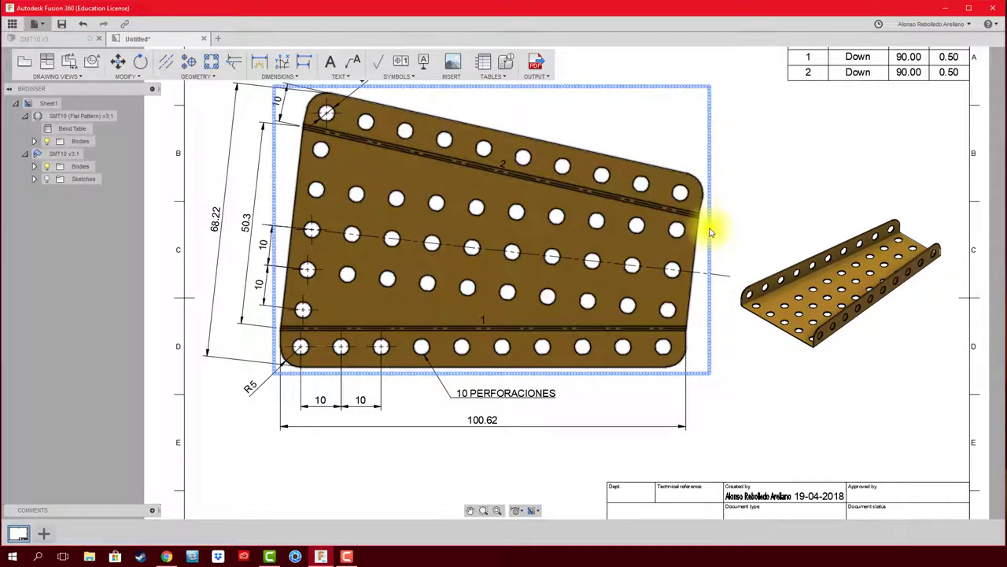
middle_drag(713, 233, 641, 232)
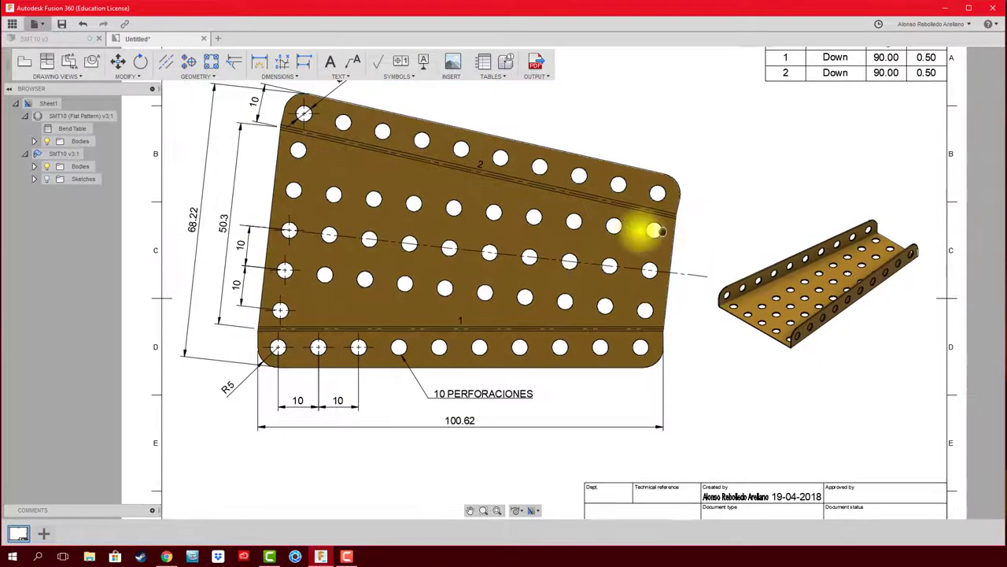
scroll(641, 233, up, 1)
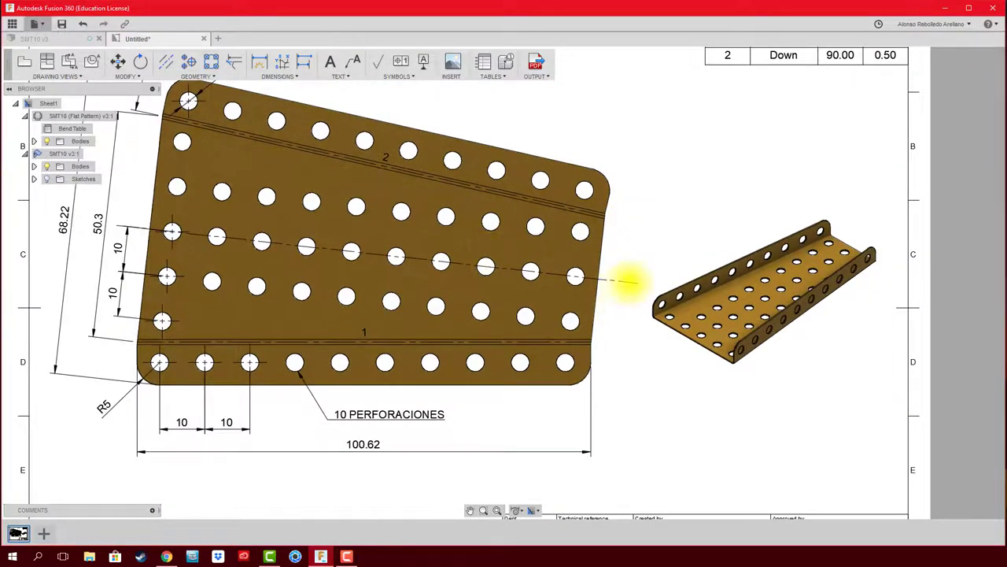
scroll(628, 227, up, 3)
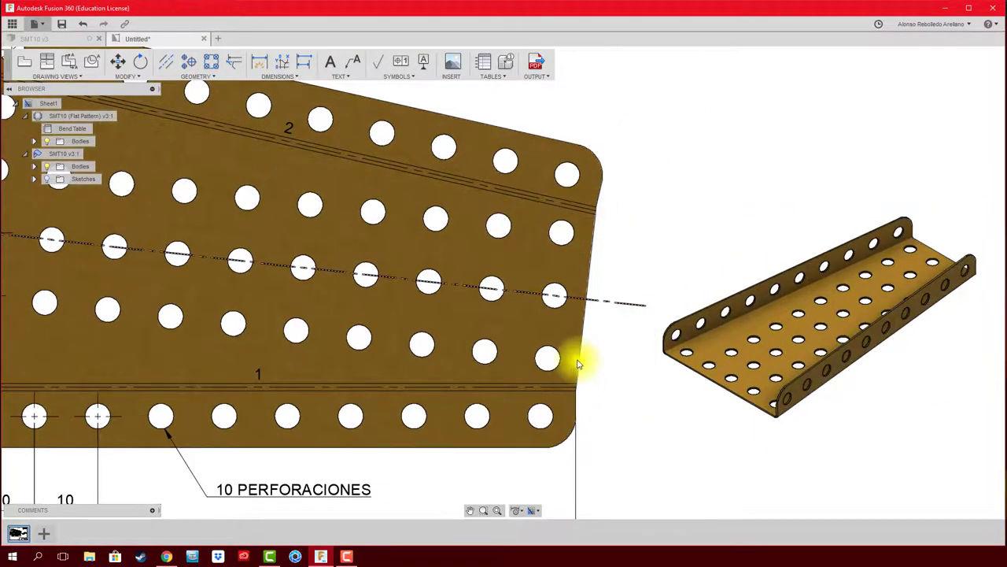
click(257, 69)
scroll(597, 219, up, 3)
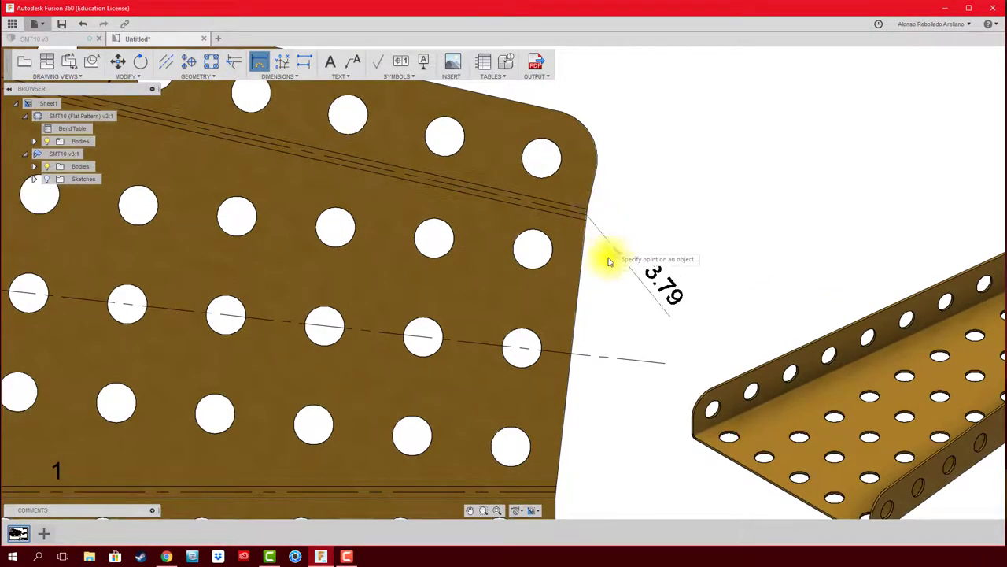
middle_drag(607, 256, 611, 174)
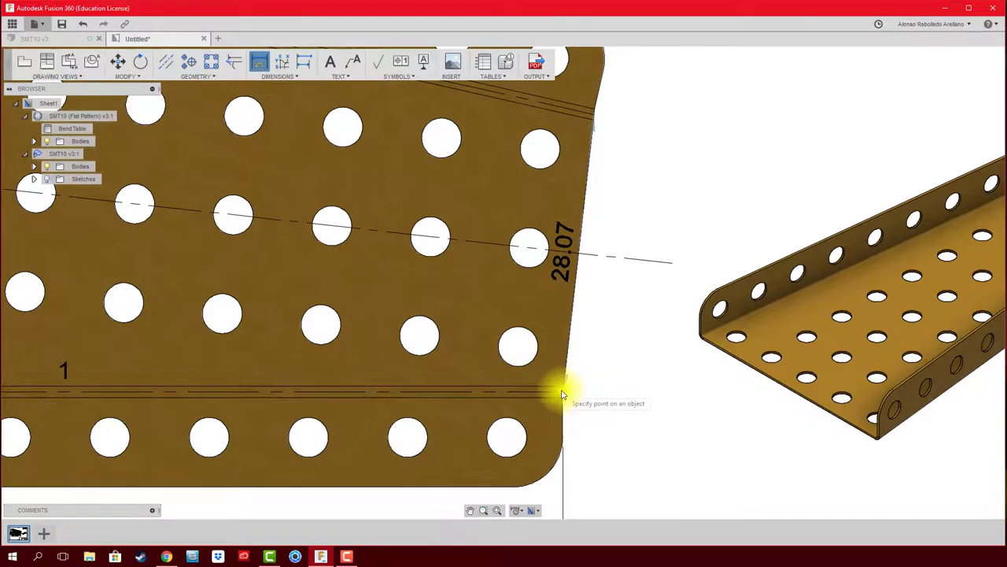
click(561, 393)
click(652, 286)
scroll(708, 218, down, 3)
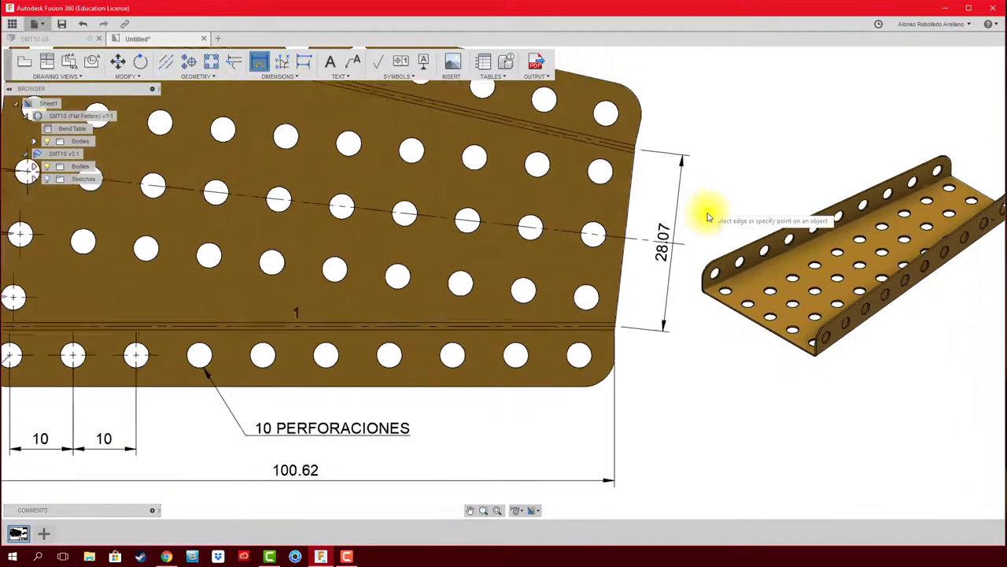
scroll(708, 276, down, 3)
middle_drag(708, 338, 720, 364)
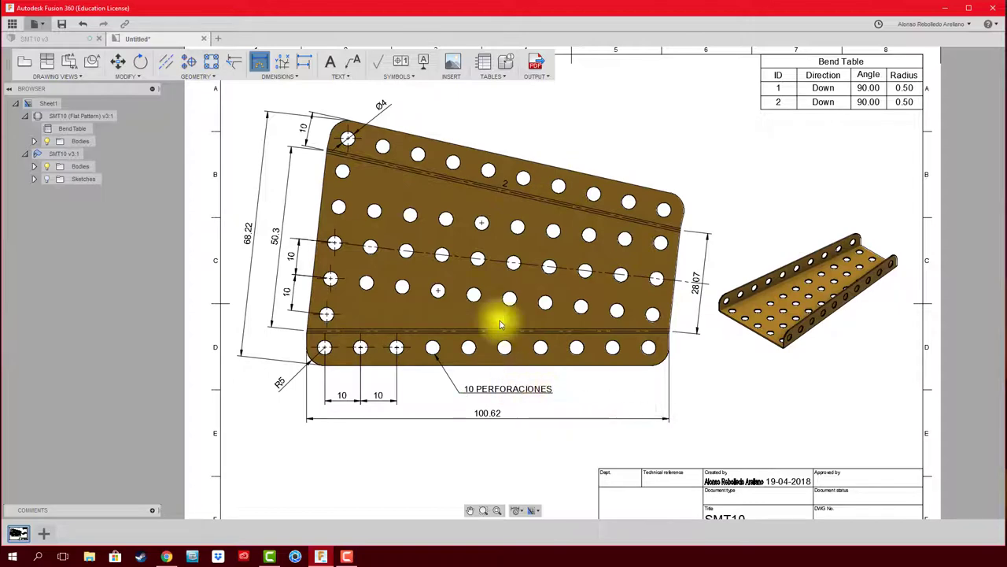
scroll(494, 287, up, 3)
scroll(464, 283, up, 2)
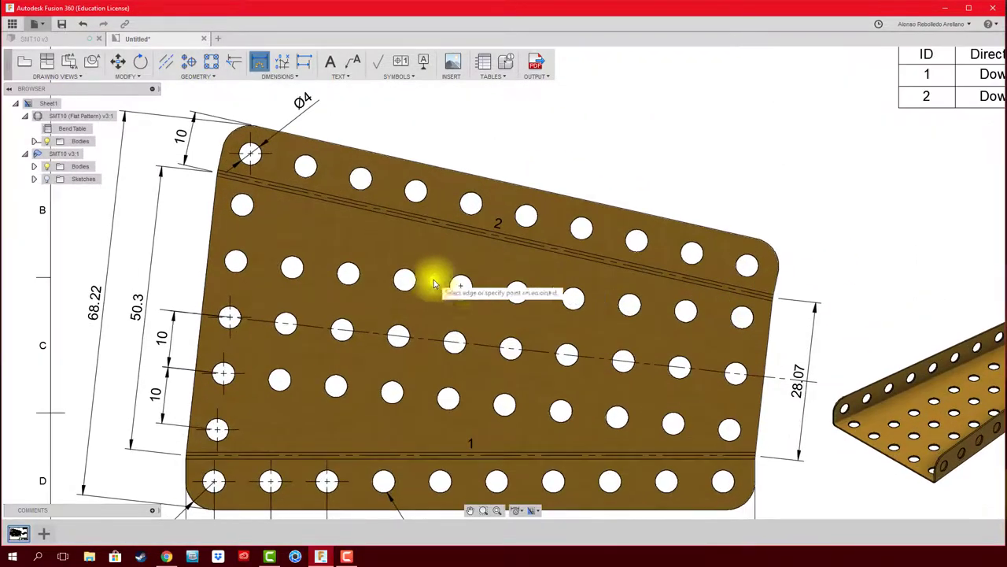
scroll(354, 268, up, 2)
scroll(252, 228, up, 2)
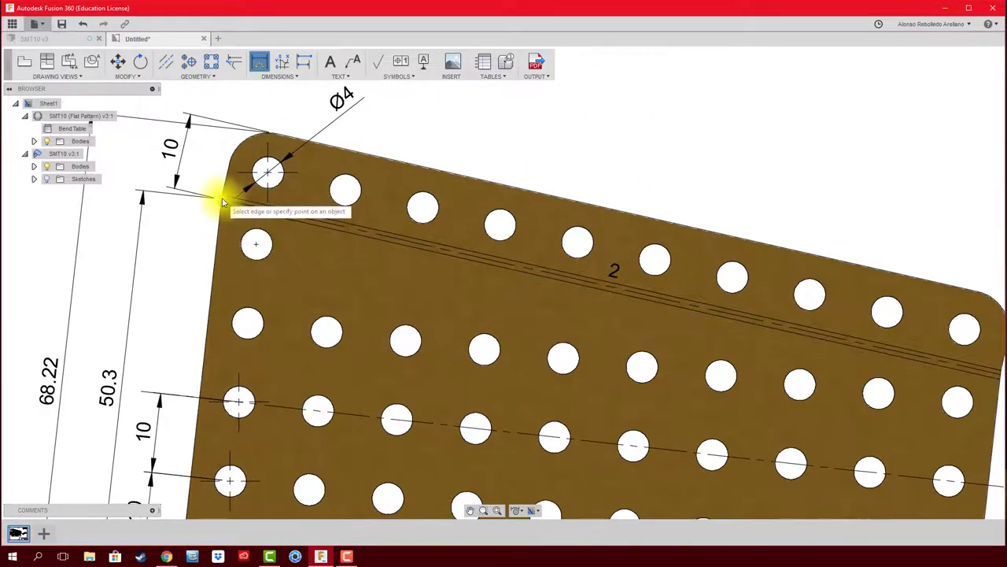
- Dimension the top edge as 100.62, placed above the part
scroll(223, 202, down, 2)
scroll(618, 296, up, 2)
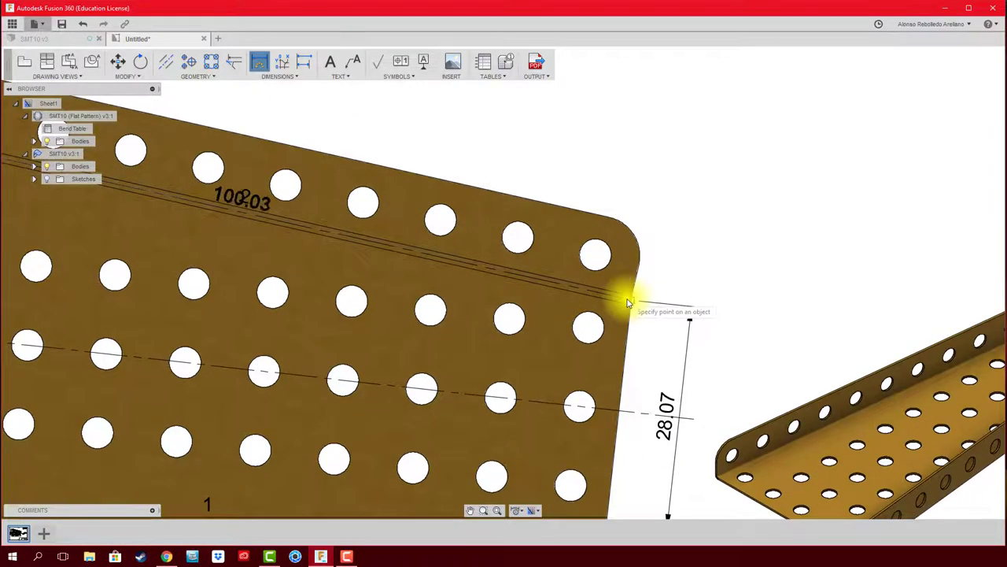
click(630, 304)
middle_drag(591, 196, 832, 364)
scroll(787, 315, down, 2)
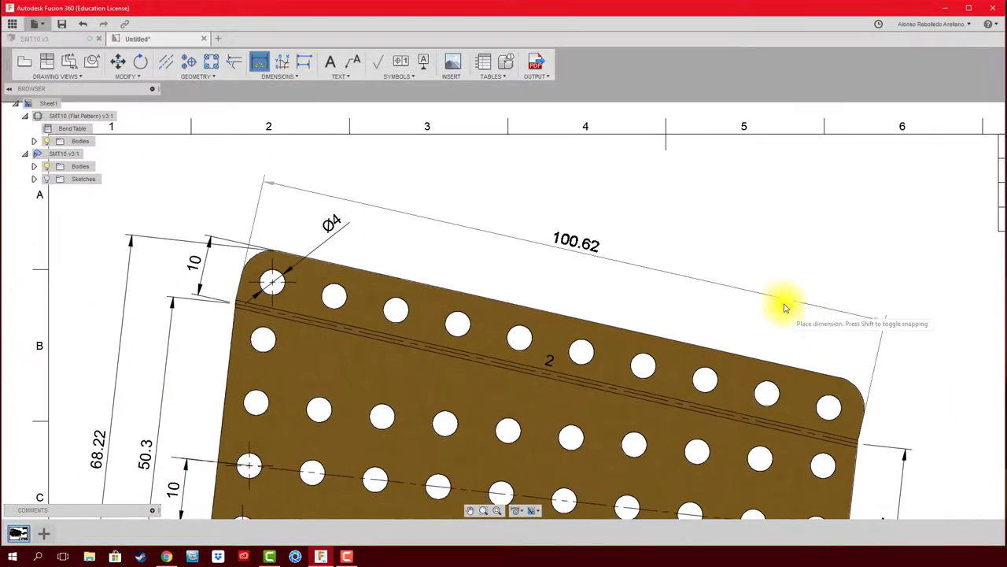
click(787, 286)
scroll(601, 278, down, 2)
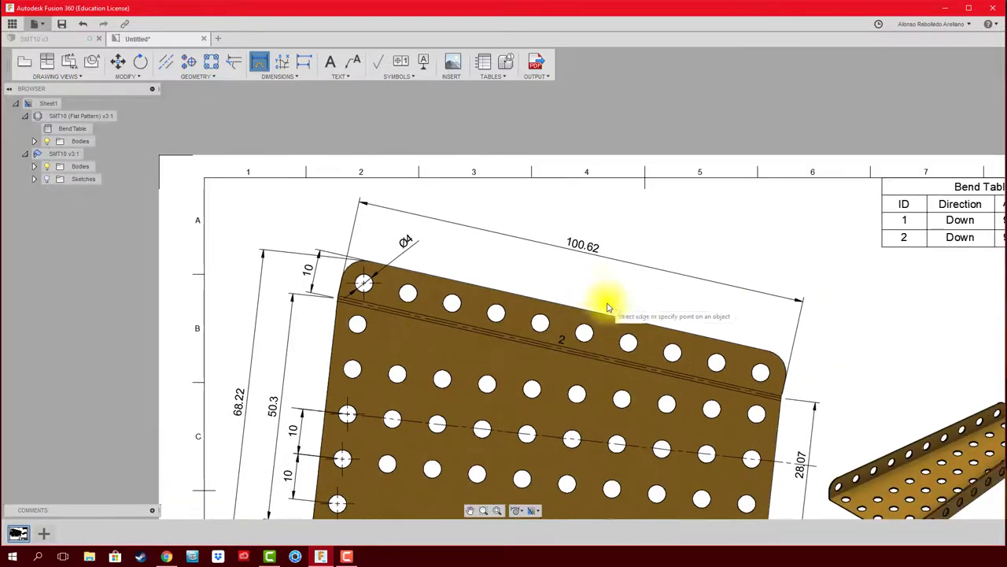
- Add a 10 spacing dimension between two adjacent holes in the lower middle row
middle_drag(607, 299, 560, 177)
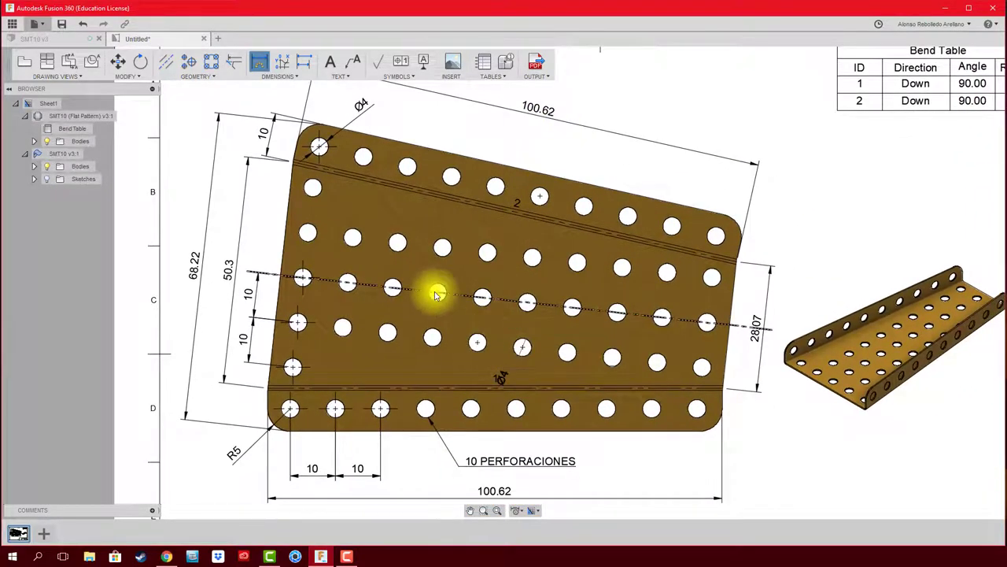
click(522, 322)
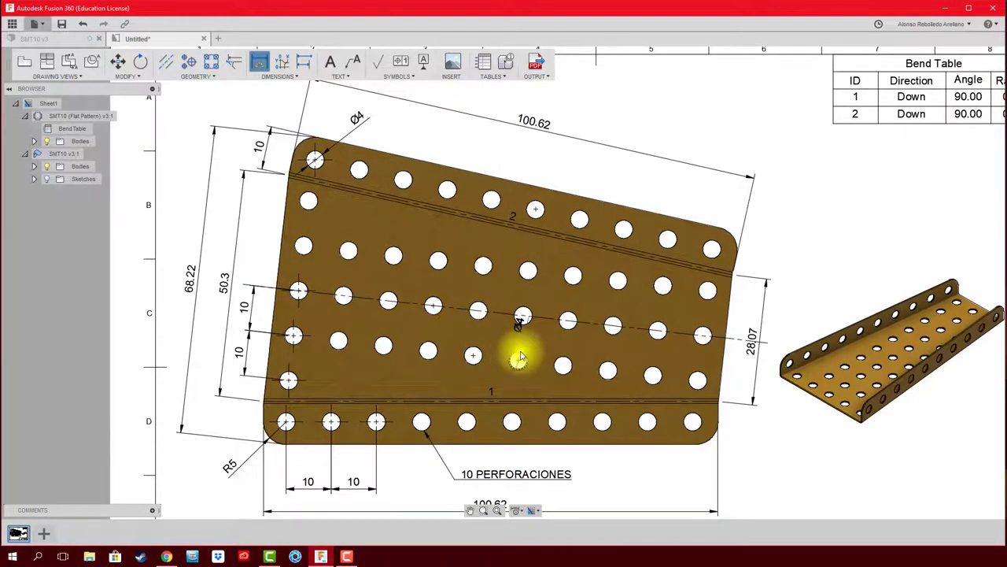
scroll(519, 358, down, 1)
scroll(519, 358, down, 1)
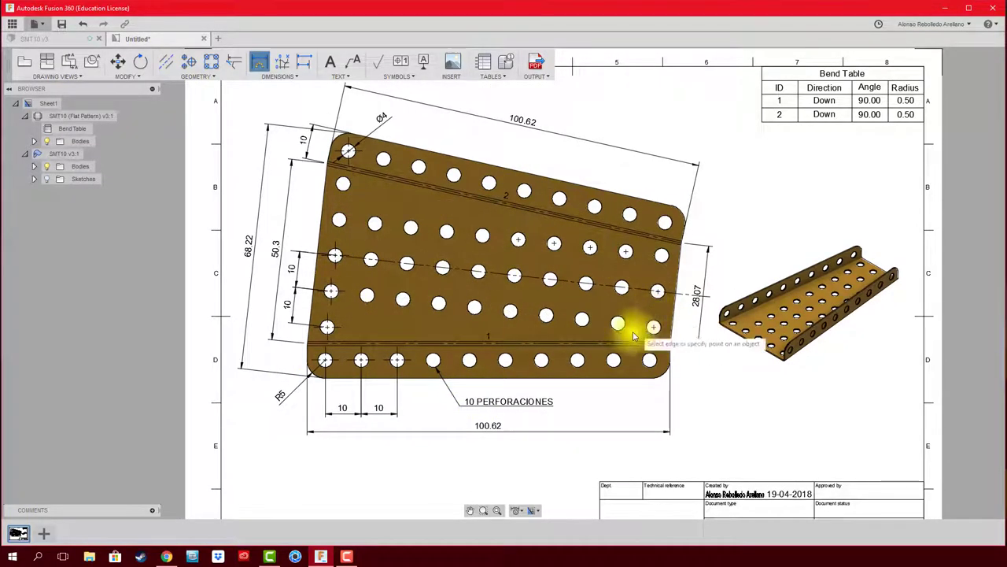
scroll(338, 299, up, 1)
scroll(342, 303, up, 2)
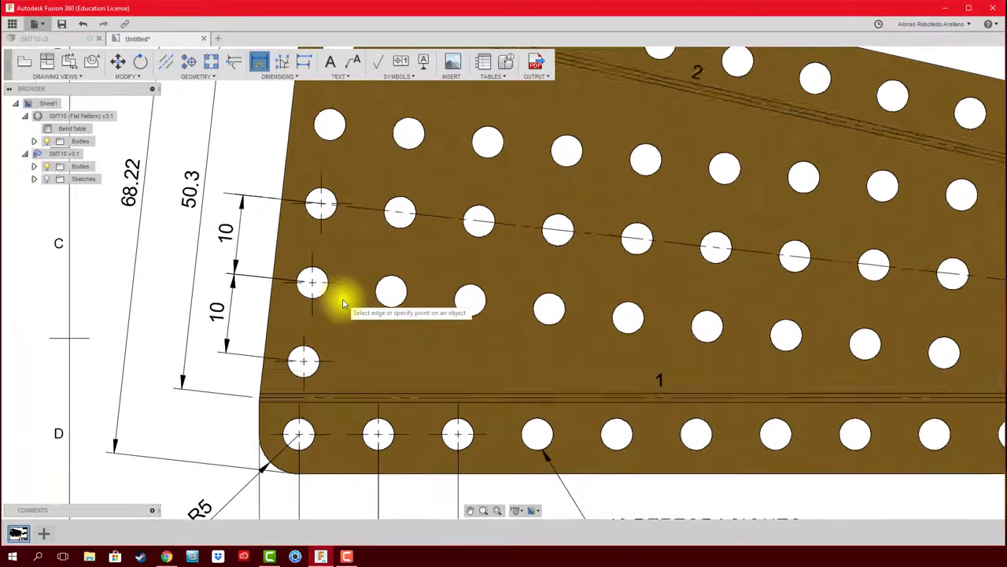
scroll(342, 300, up, 1)
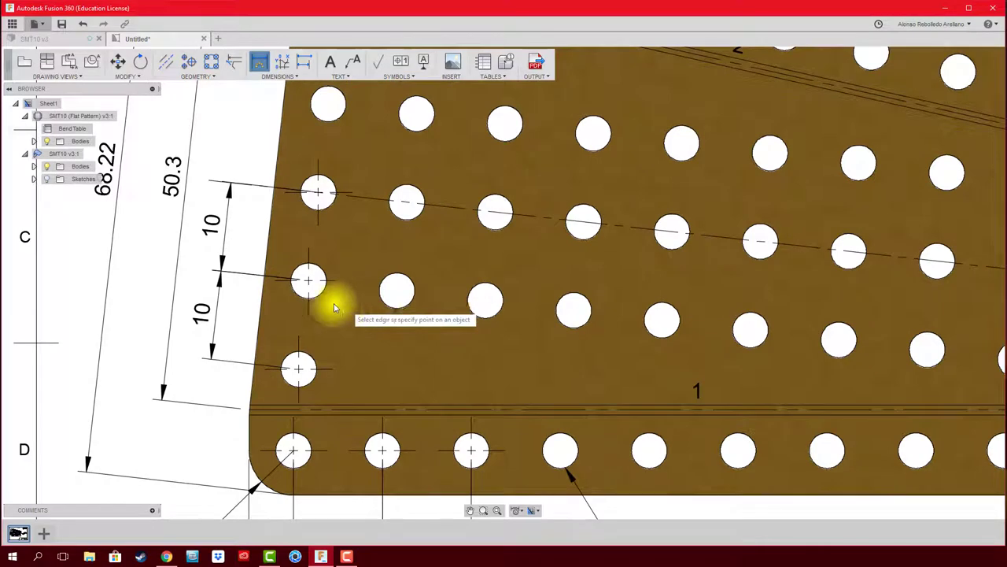
click(396, 293)
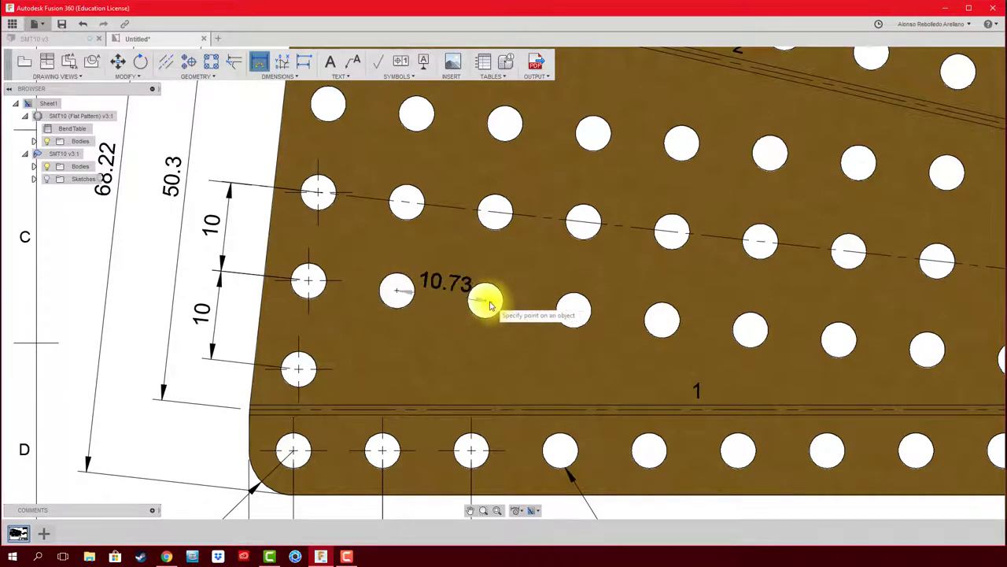
click(485, 302)
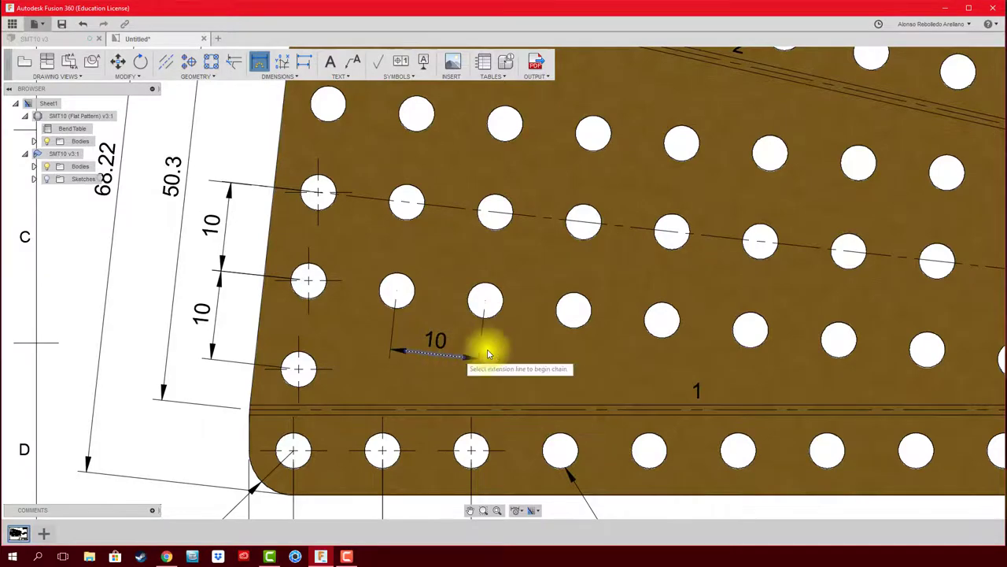
scroll(488, 354, down, 2)
scroll(503, 334, down, 2)
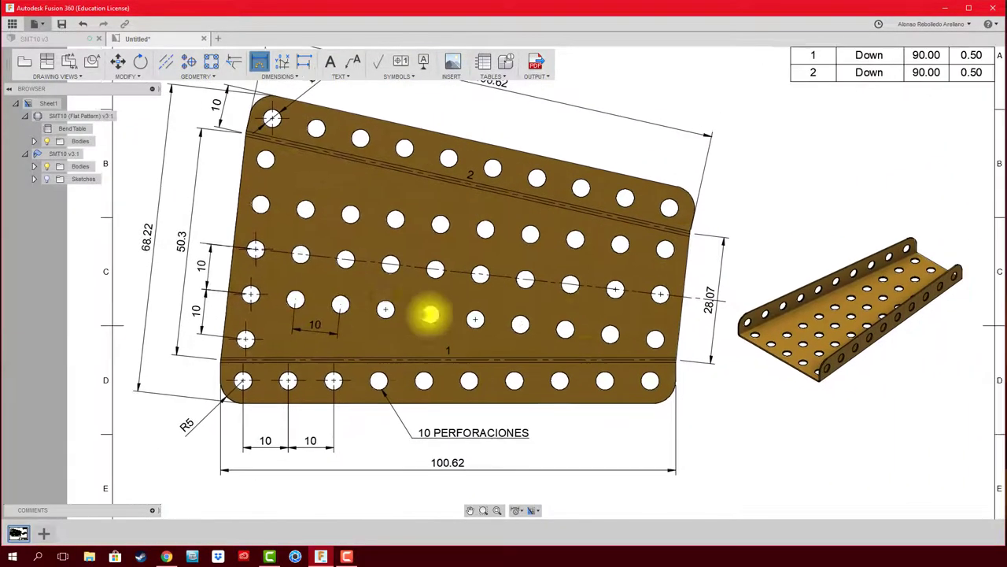